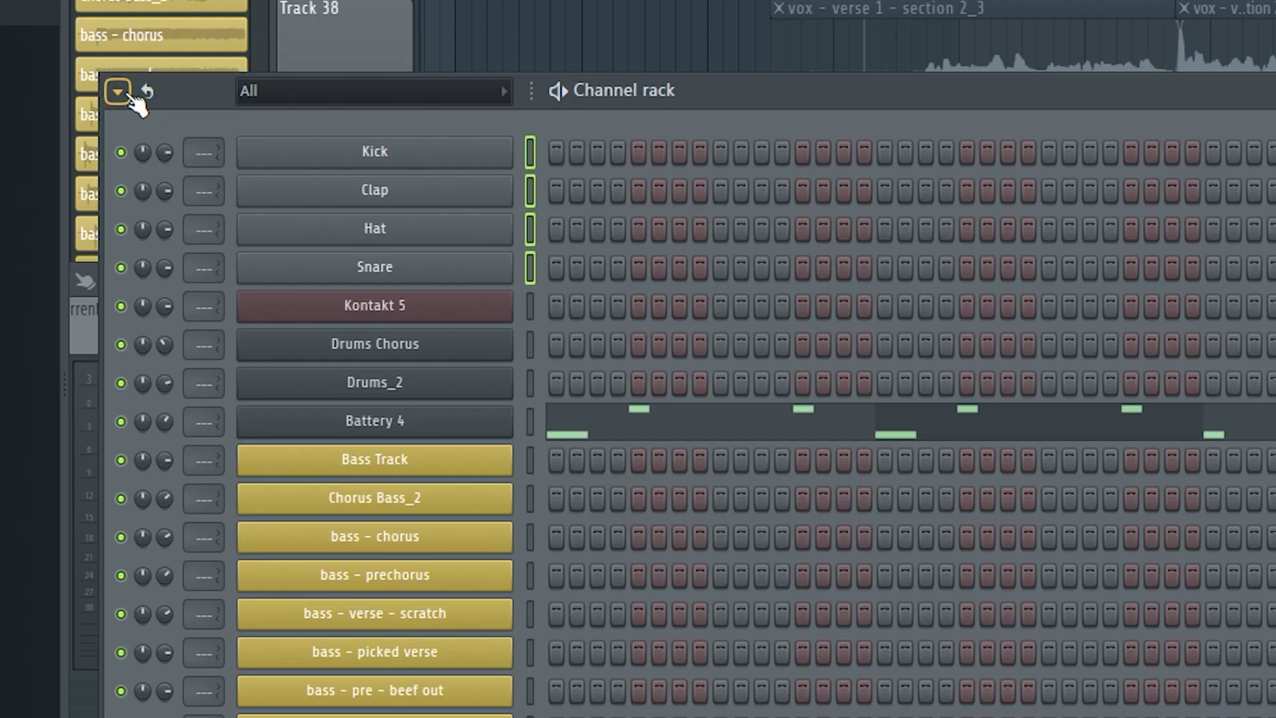
Give Kick, Clap, Hat and Snare a dark slate blue gradient and auto-route them to inserts 108–111.
{"action": "left_click", "coordinate": [127, 95]}
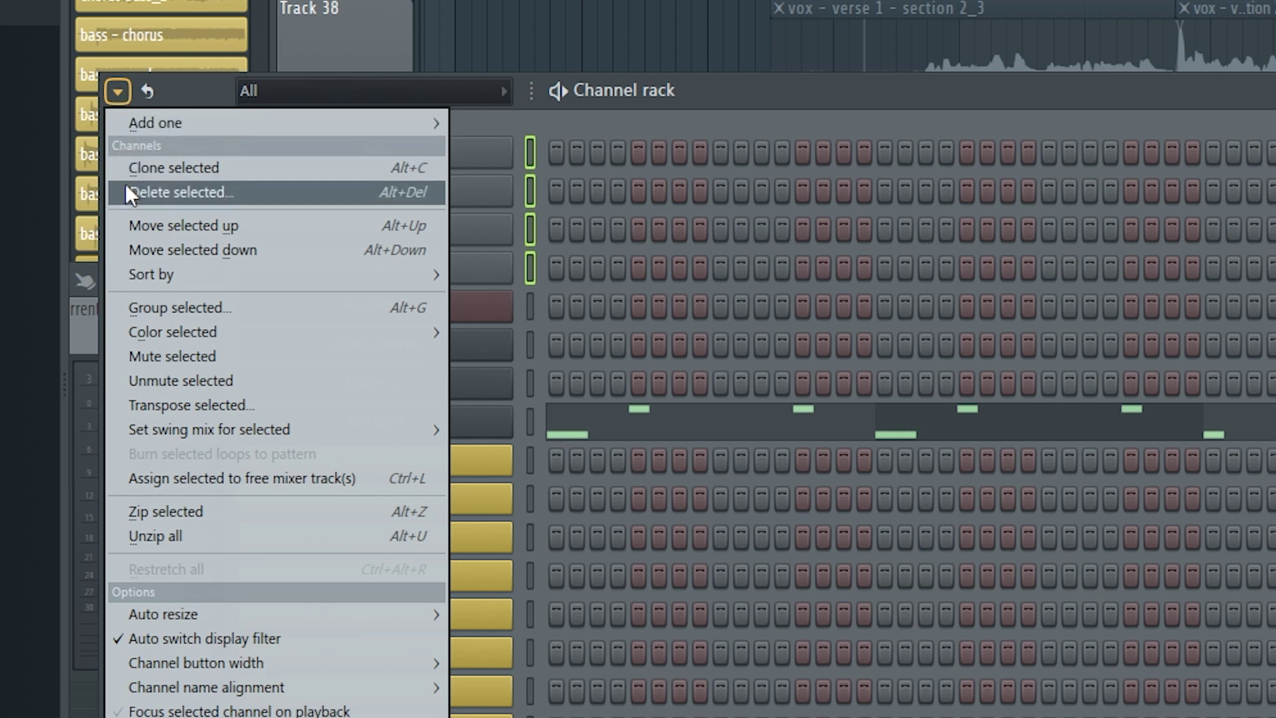
{"action": "mouse_move", "coordinate": [178, 326]}
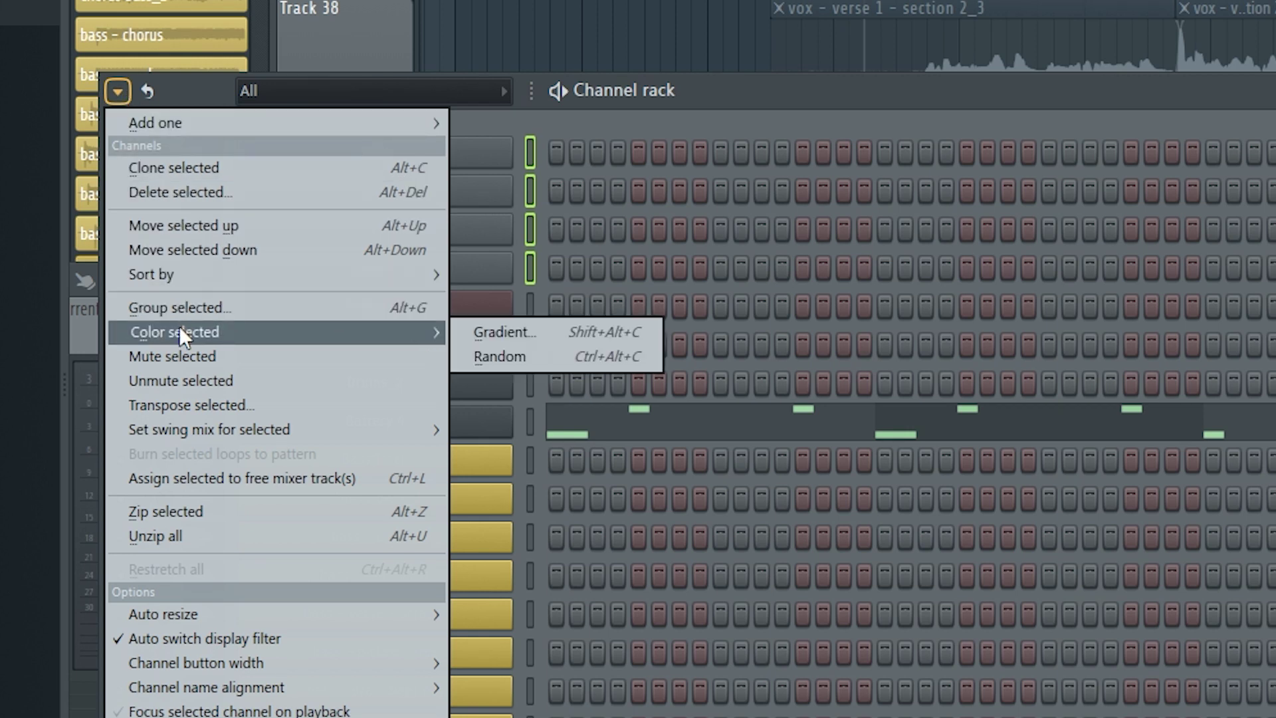
{"action": "left_click", "coordinate": [505, 332]}
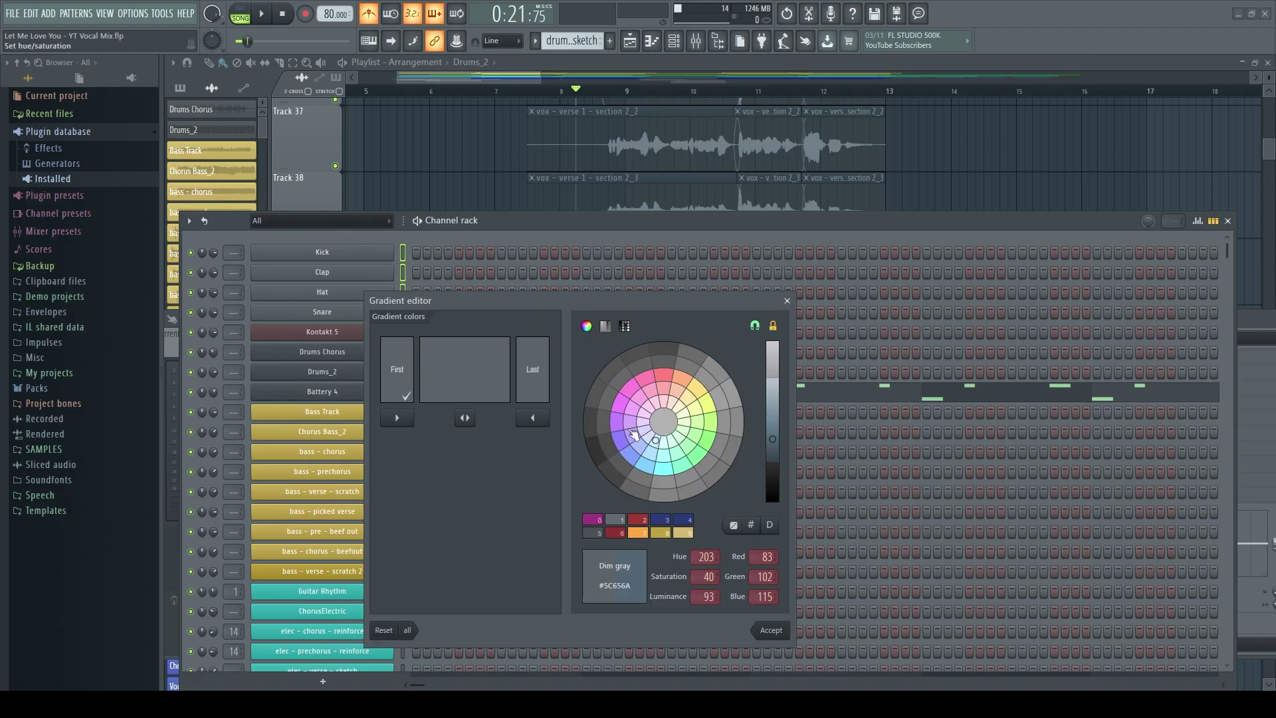
{"action": "left_click", "coordinate": [637, 460]}
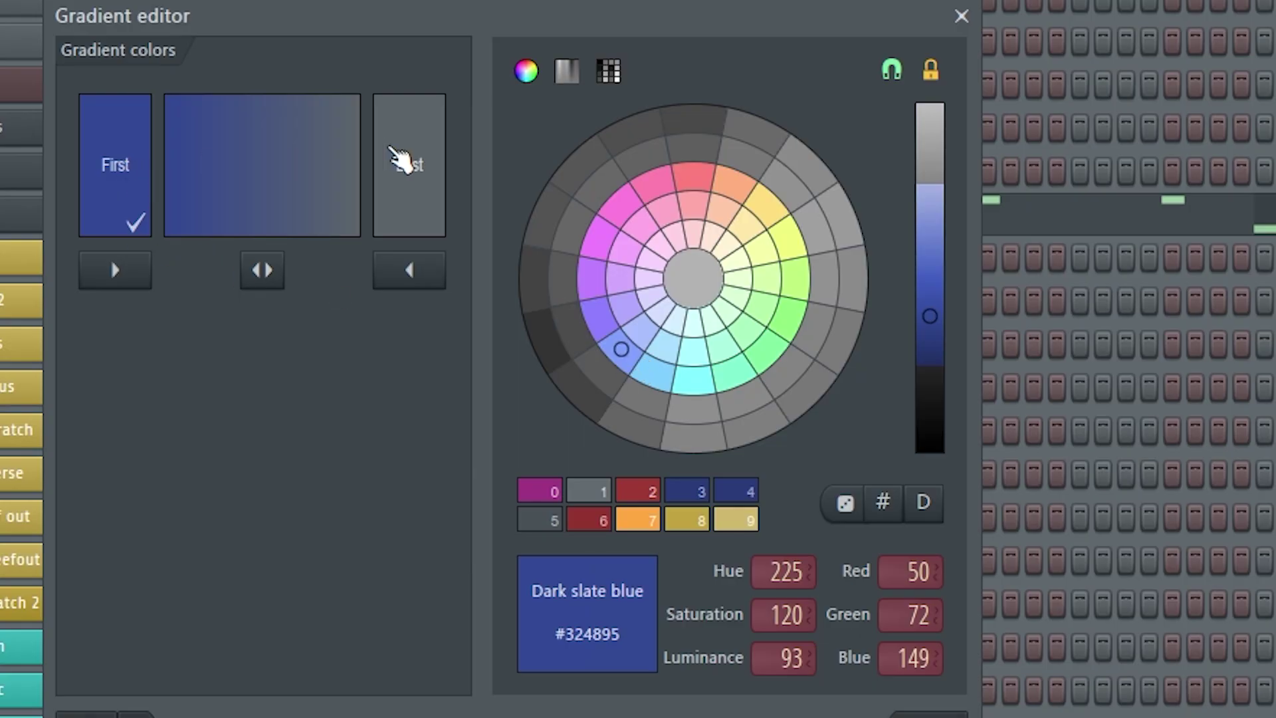
{"action": "left_click", "coordinate": [401, 159]}
{"action": "left_click", "coordinate": [620, 349]}
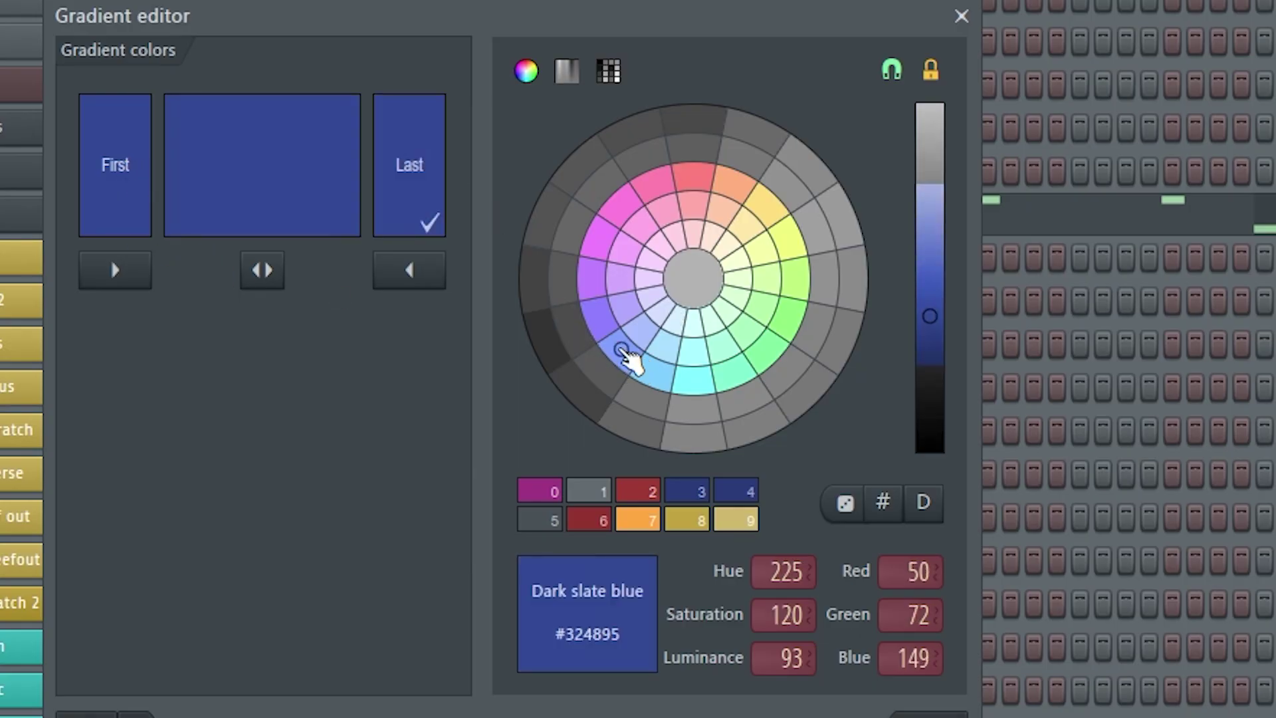
{"action": "left_click", "coordinate": [927, 715]}
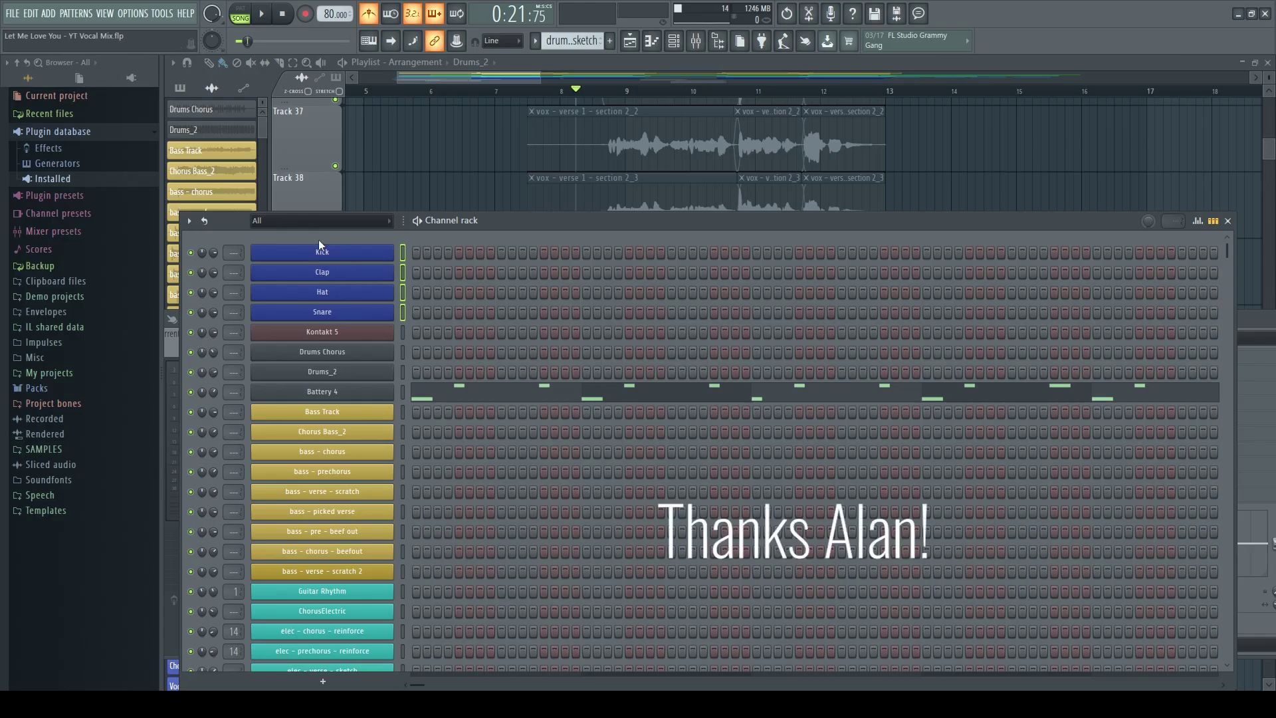
{"action": "key", "text": "ctrl+l"}
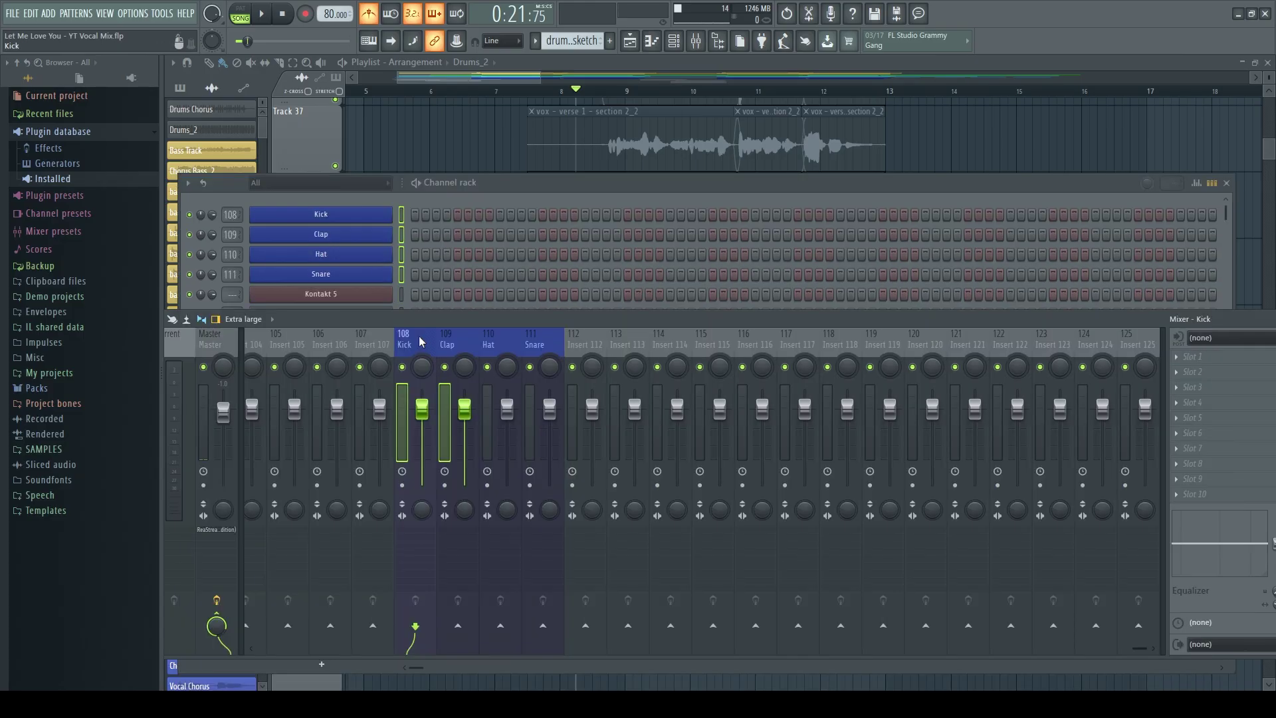
Select the Kick-to-Snare mixer inserts and shift them with Alt+Left down to inserts 52–55.
{"action": "left_click", "coordinate": [412, 338]}
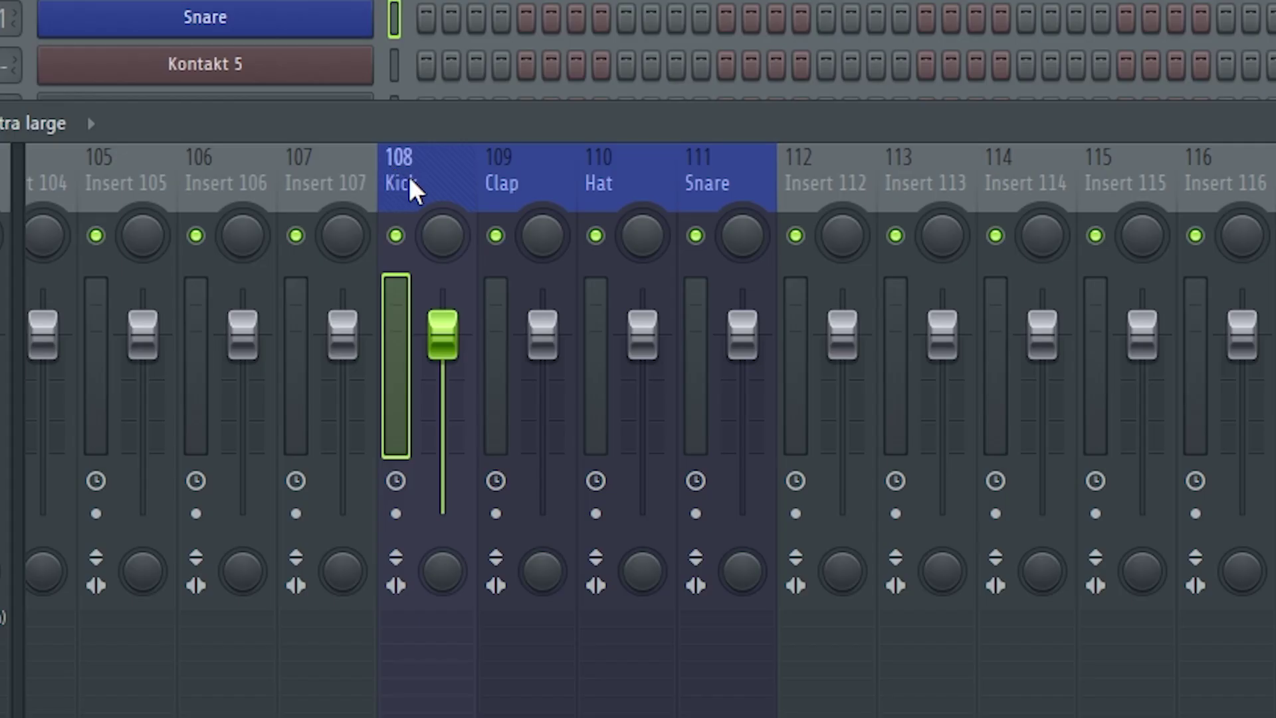
{"action": "left_click_drag", "start_coordinate": [408, 173], "coordinate": [711, 193]}
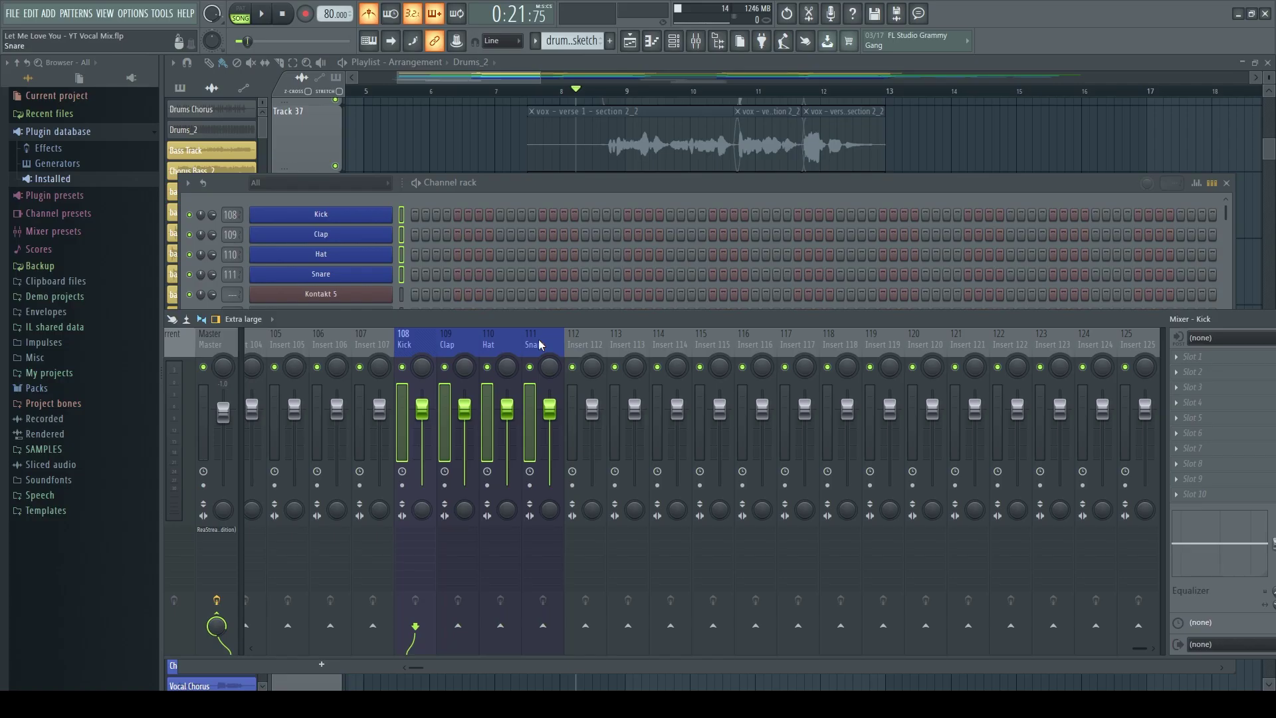
{"action": "key", "text": "alt+Left"}
{"action": "key", "text": "alt+Left"}
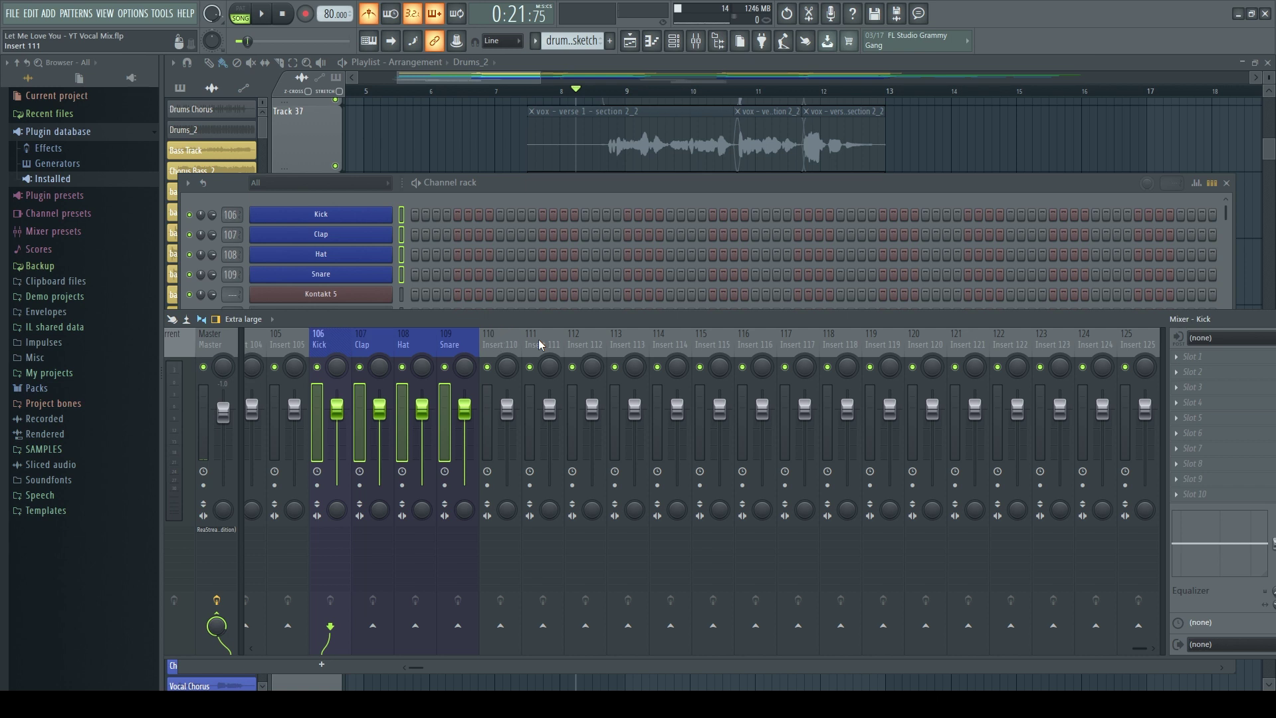
{"action": "key", "text": "alt+Right"}
{"action": "key", "text": "alt+Right"}
{"action": "key", "text": "alt+Right"}
{"action": "key", "text": "alt+Right"}
{"action": "key", "text": "alt+Right"}
{"action": "key", "text": "alt+Left"}
{"action": "key", "text": "alt+Left"}
{"action": "key", "text": "alt+Left"}
{"action": "key", "text": "alt+Left"}
{"action": "key", "text": "alt+Left"}
{"action": "key", "text": "alt+Left"}
{"action": "key", "text": "alt+Left"}
{"action": "key", "text": "alt+Left"}
{"action": "key", "text": "alt+Left"}
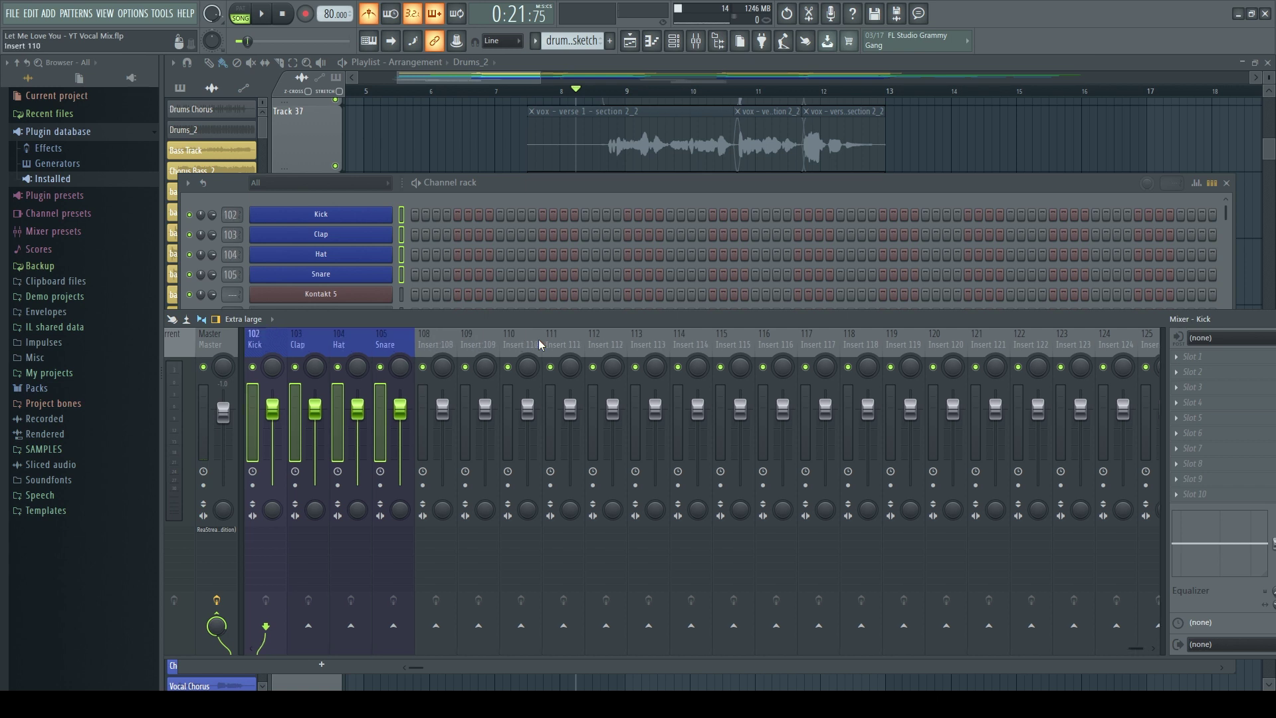
{"action": "key", "text": "alt+Left"}
{"action": "key", "text": "alt+Left"}
{"action": "key", "text": "alt+Left"}
{"action": "key", "text": "alt+Left"}
{"action": "key", "text": "alt+Left"}
{"action": "key", "text": "alt+Left"}
{"action": "key", "text": "alt+Left"}
{"action": "key", "text": "alt+Left"}
{"action": "key", "text": "alt+Left"}
{"action": "key", "text": "alt+Left"}
{"action": "key", "text": "alt+Left"}
{"action": "key", "text": "alt+Left"}
{"action": "key", "text": "alt+Left"}
{"action": "key", "text": "alt+Left"}
{"action": "key", "text": "alt+Left"}
{"action": "key", "text": "alt+Left"}
{"action": "key", "text": "alt+Left"}
{"action": "key", "text": "alt+Left"}
{"action": "key", "text": "alt+Left"}
{"action": "key", "text": "alt+Left"}
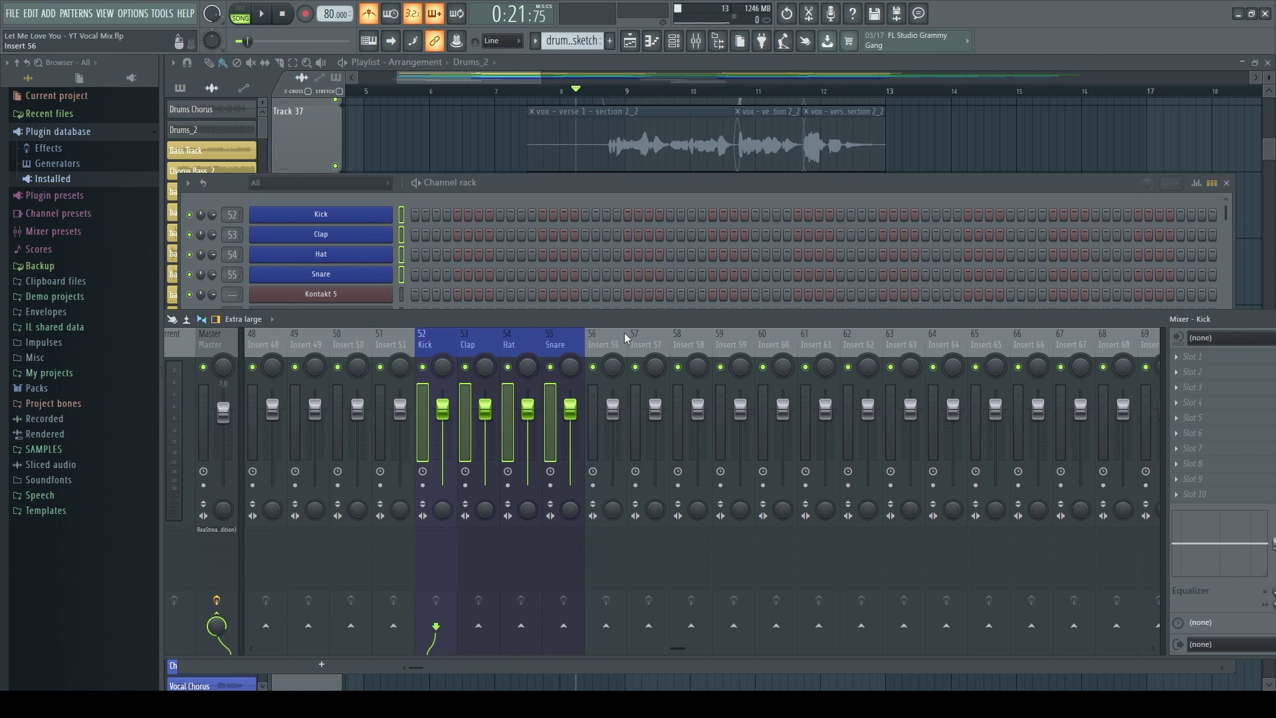
{"action": "left_click", "coordinate": [401, 344]}
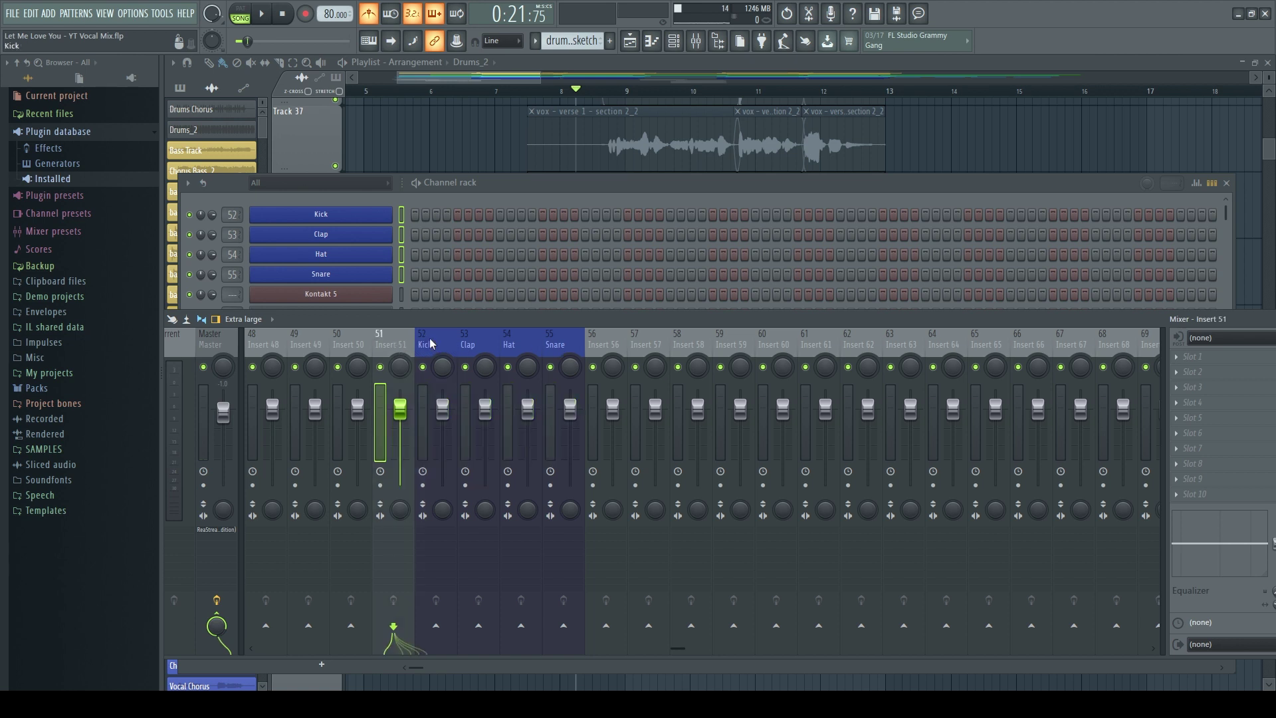
{"action": "left_click", "coordinate": [433, 341]}
{"action": "scroll", "coordinate": [433, 341], "scroll_direction": "up", "scroll_amount": 3}
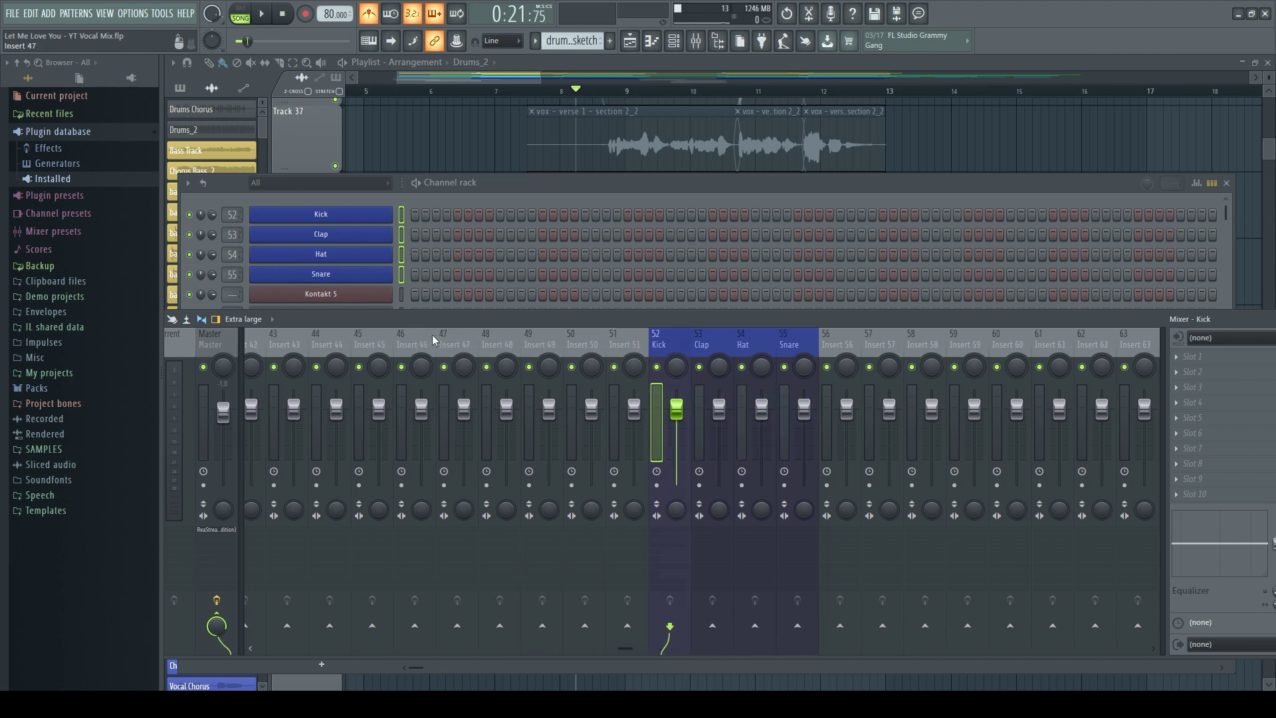
{"action": "mouse_move", "coordinate": [576, 351]}
{"action": "left_mouse_down"}
{"action": "mouse_move", "coordinate": [265, 346]}
{"action": "mouse_move", "coordinate": [522, 346]}
{"action": "mouse_move", "coordinate": [575, 330]}
{"action": "left_mouse_up"}
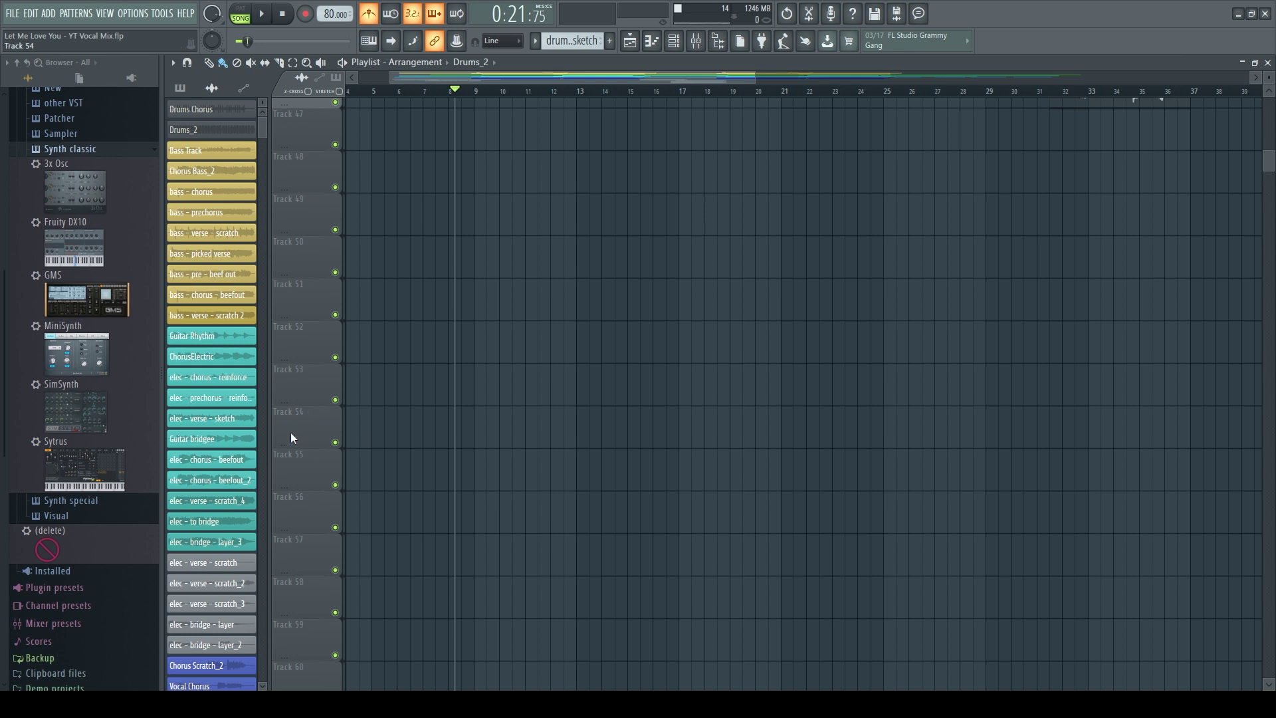
Drop 3x Osc from Synth classic onto Playlist track 53 and verify its mixer insert 2 routing.
{"action": "key", "text": "F9"}
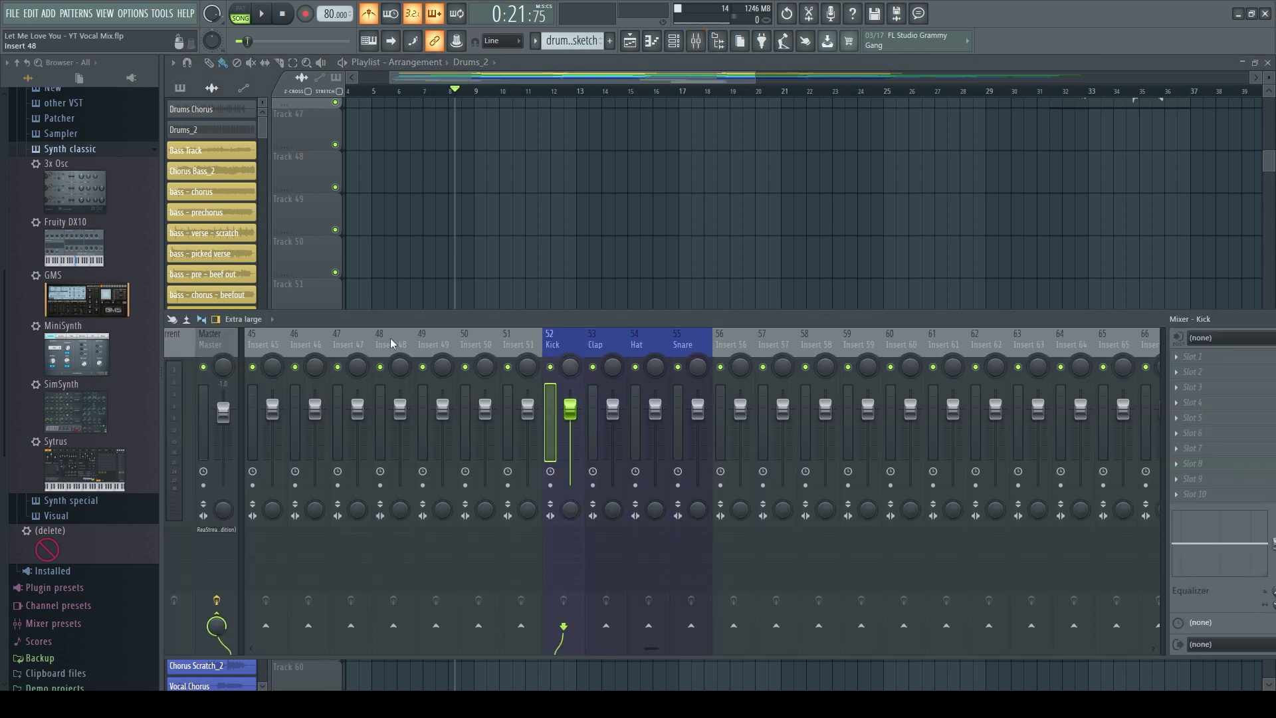
{"action": "key", "text": "F9"}
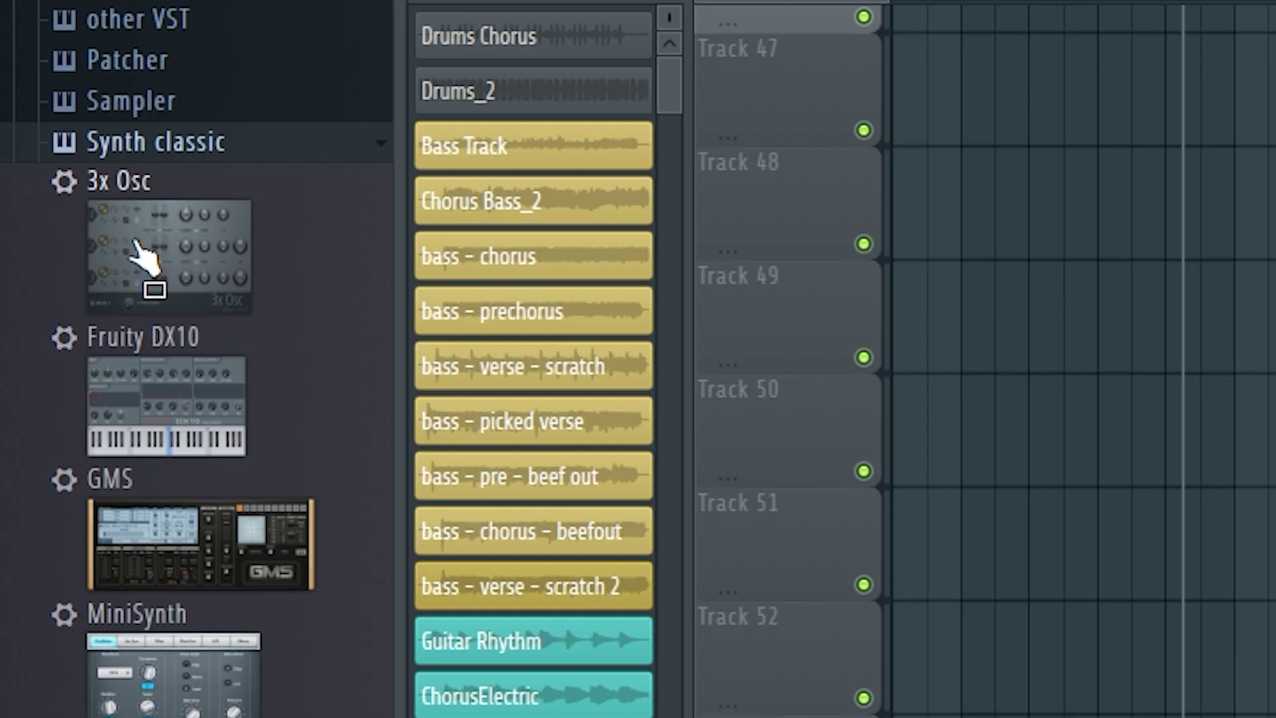
{"action": "left_click_drag", "start_coordinate": [136, 253], "coordinate": [792, 700]}
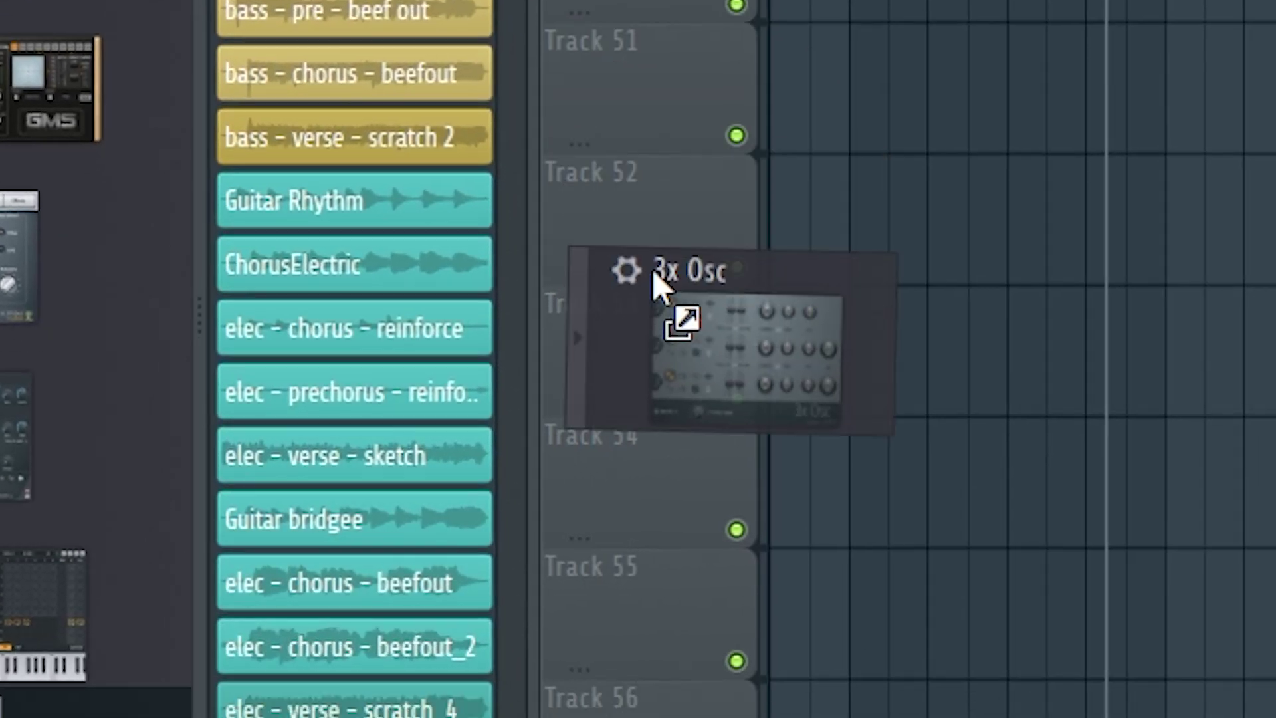
{"action": "left_click_drag", "start_coordinate": [652, 272], "coordinate": [618, 324]}
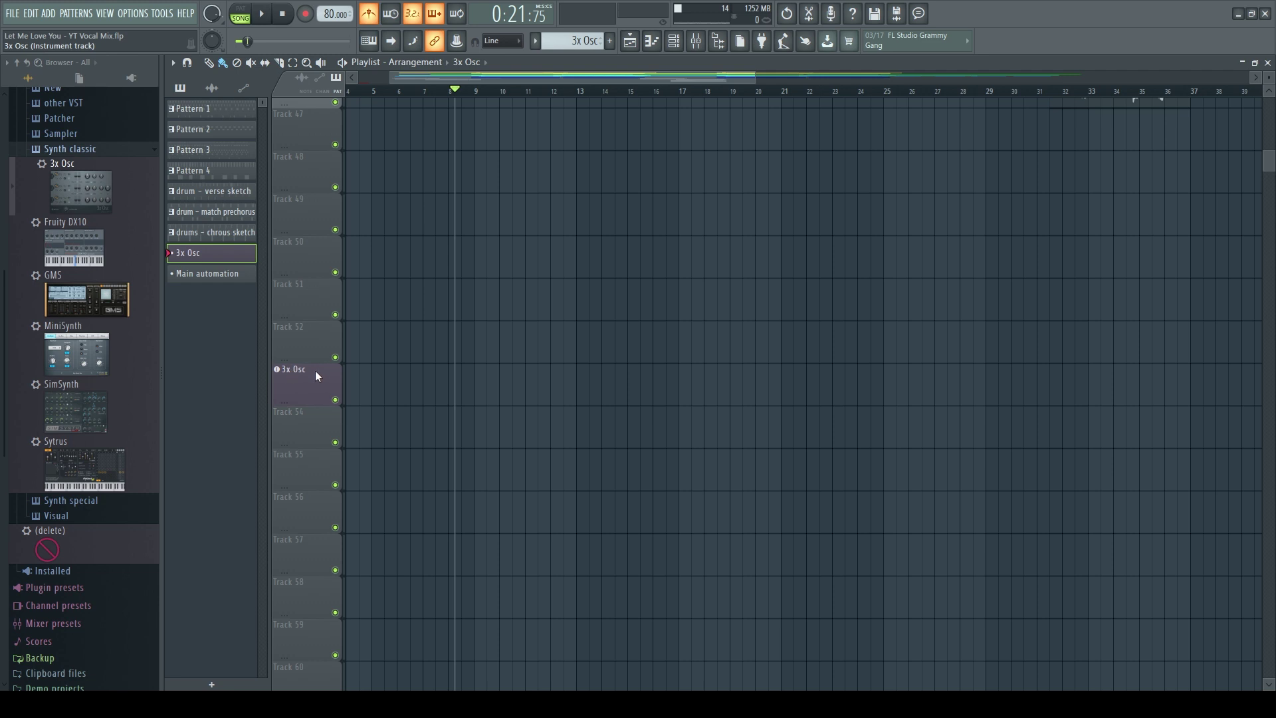
{"action": "key", "text": "F9"}
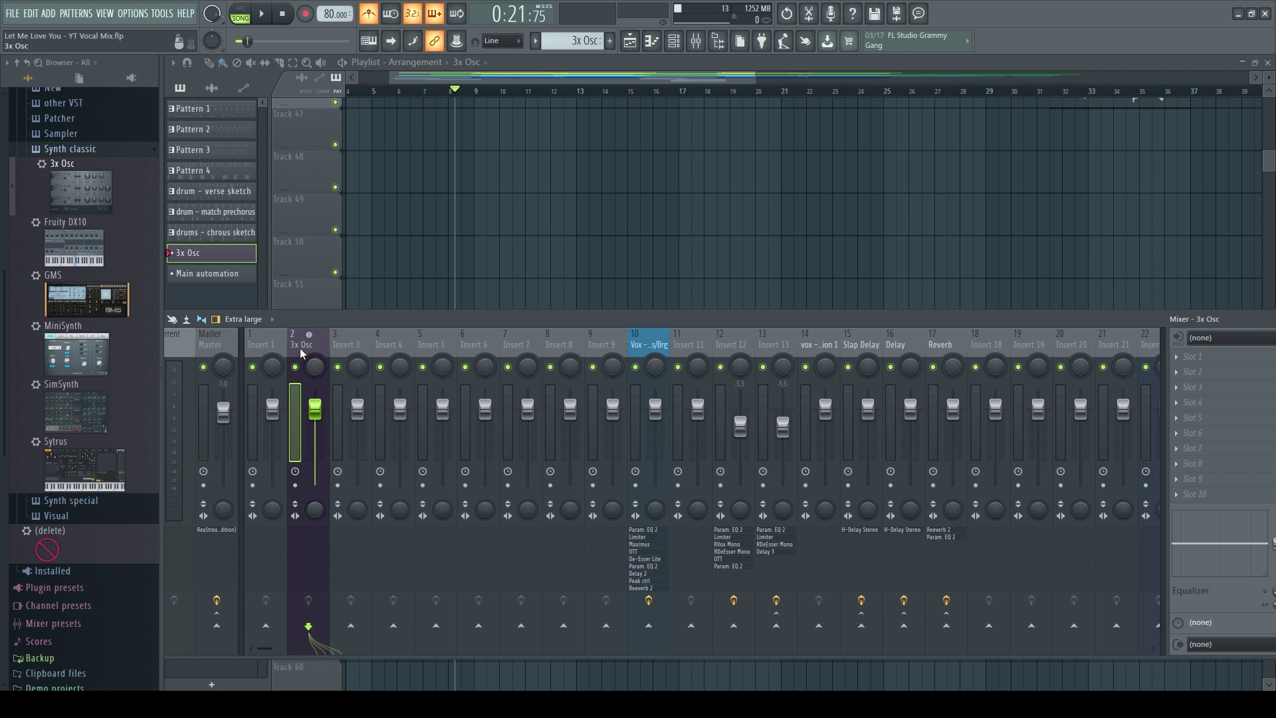
{"action": "key", "text": "F9"}
{"action": "key", "text": "F6"}
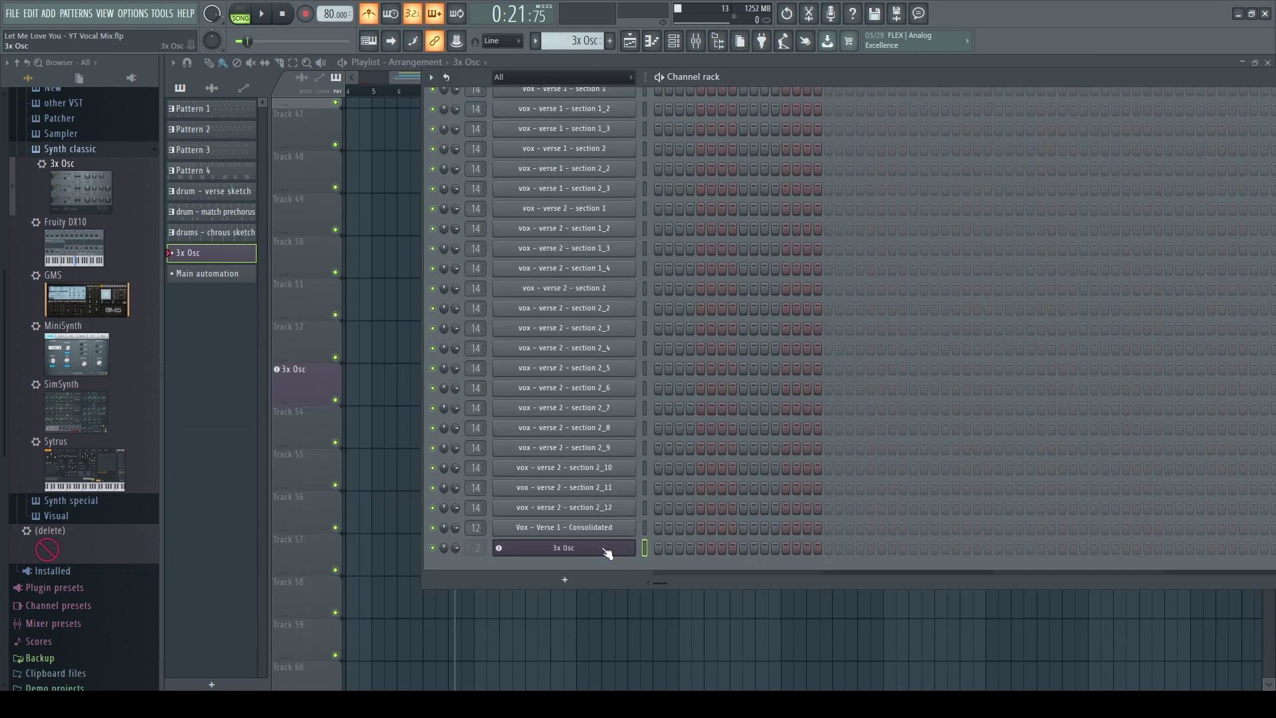
Rename the 3x Osc channel to 'Bass' and give it a dark khaki colour.
{"action": "right_click", "coordinate": [606, 549]}
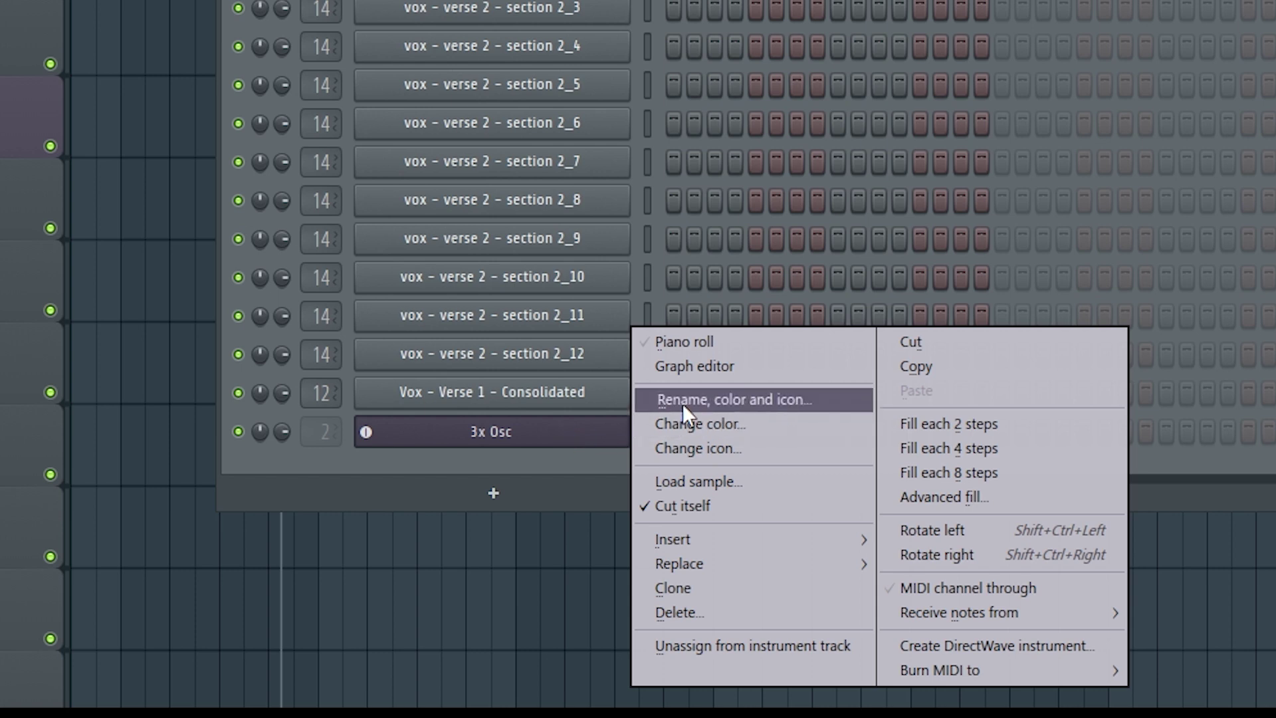
{"action": "left_click", "coordinate": [683, 399]}
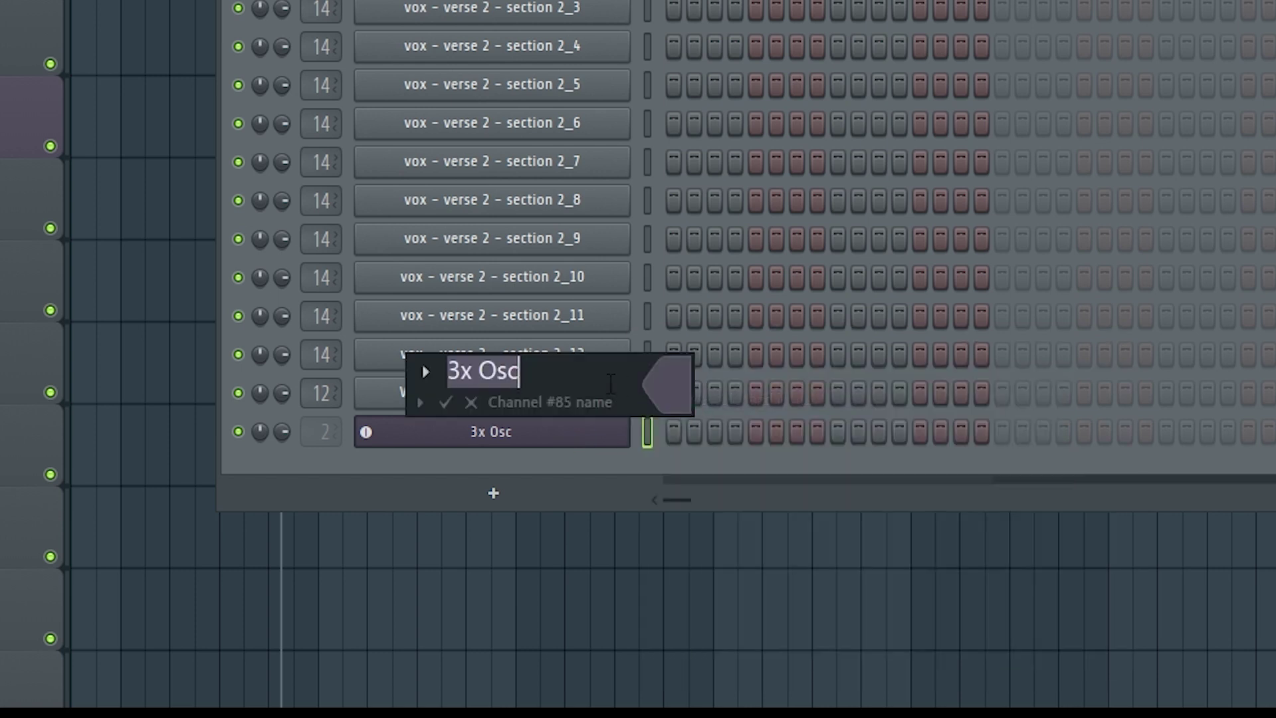
{"action": "type", "text": "ass"}
{"action": "key", "text": "BackSpace"}
{"action": "key", "text": "BackSpace"}
{"action": "key", "text": "BackSpace"}
{"action": "type", "text": "Bass"}
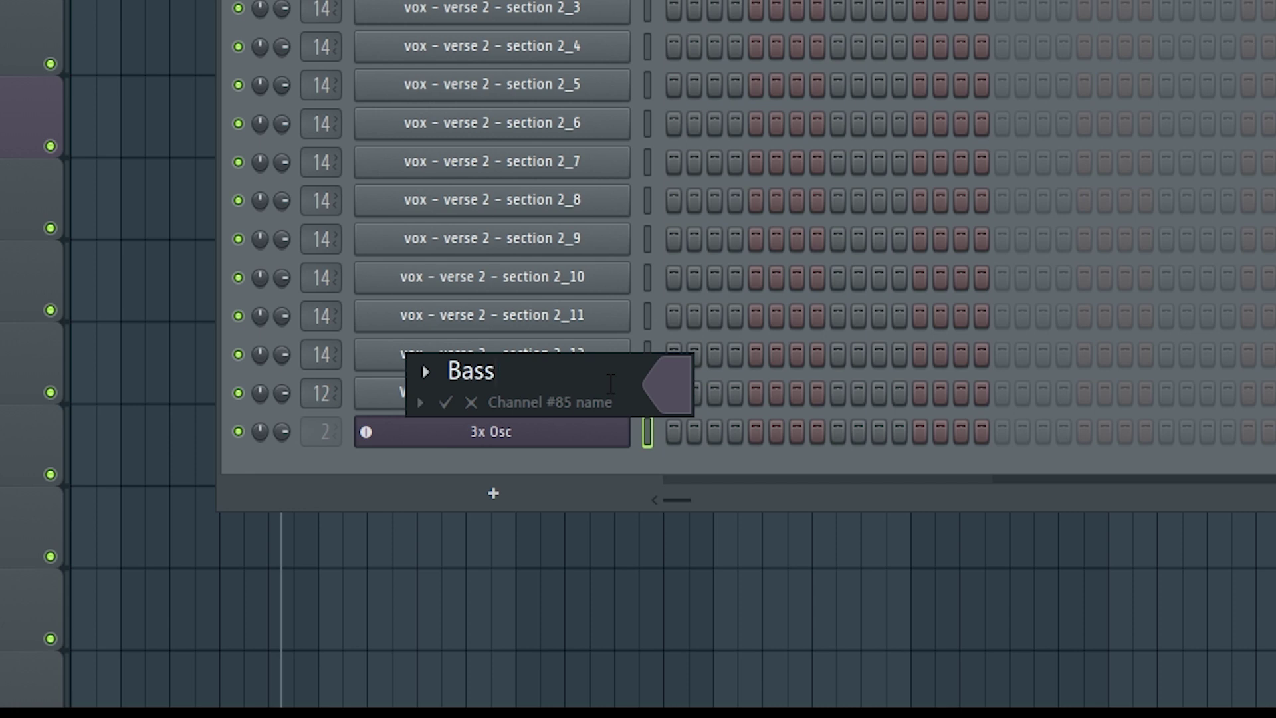
{"action": "left_click", "coordinate": [668, 384]}
{"action": "left_click", "coordinate": [961, 238]}
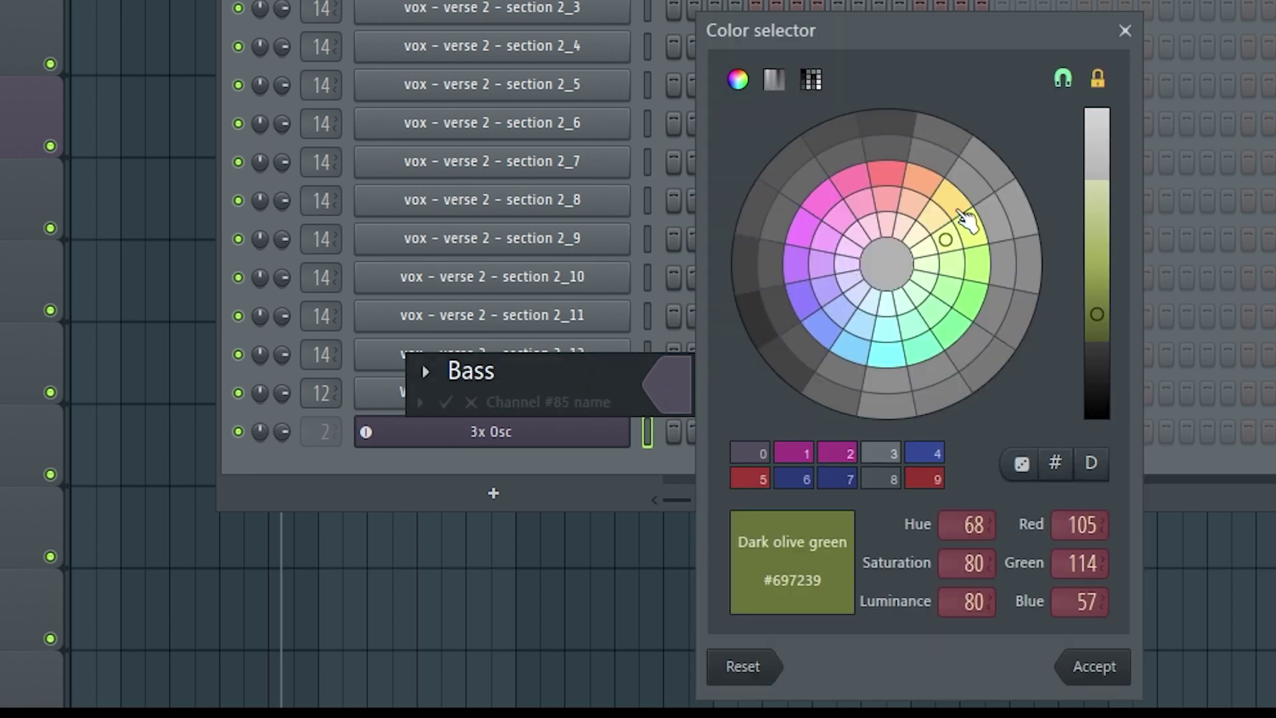
{"action": "left_click", "coordinate": [965, 214]}
{"action": "left_click_drag", "start_coordinate": [1095, 279], "coordinate": [1096, 245]}
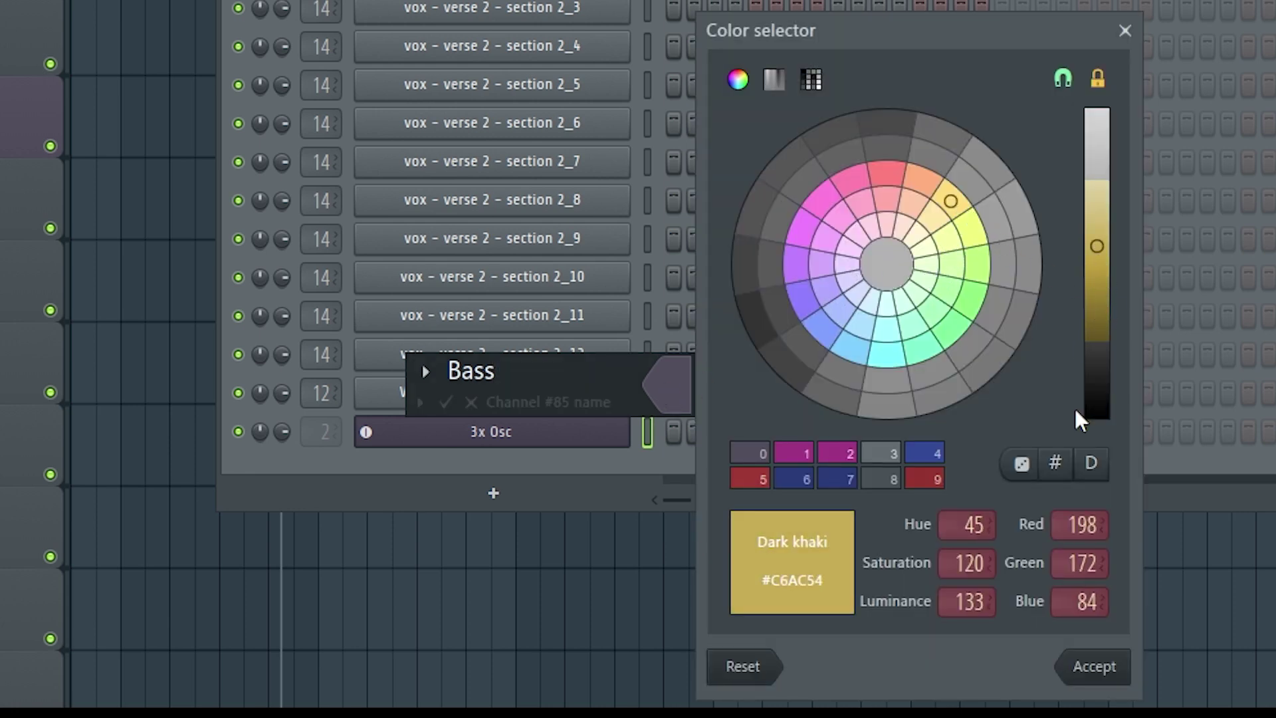
{"action": "left_click", "coordinate": [1095, 666]}
{"action": "key", "text": "Return"}
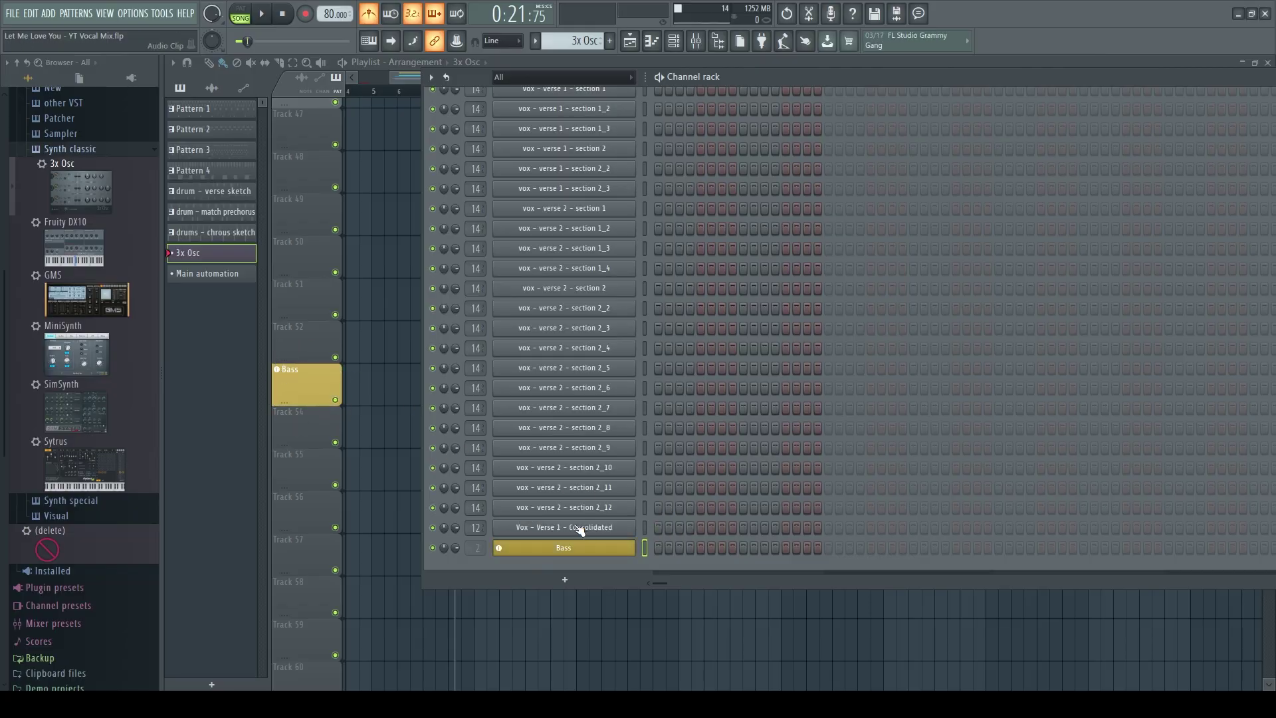
{"action": "key", "text": "F9"}
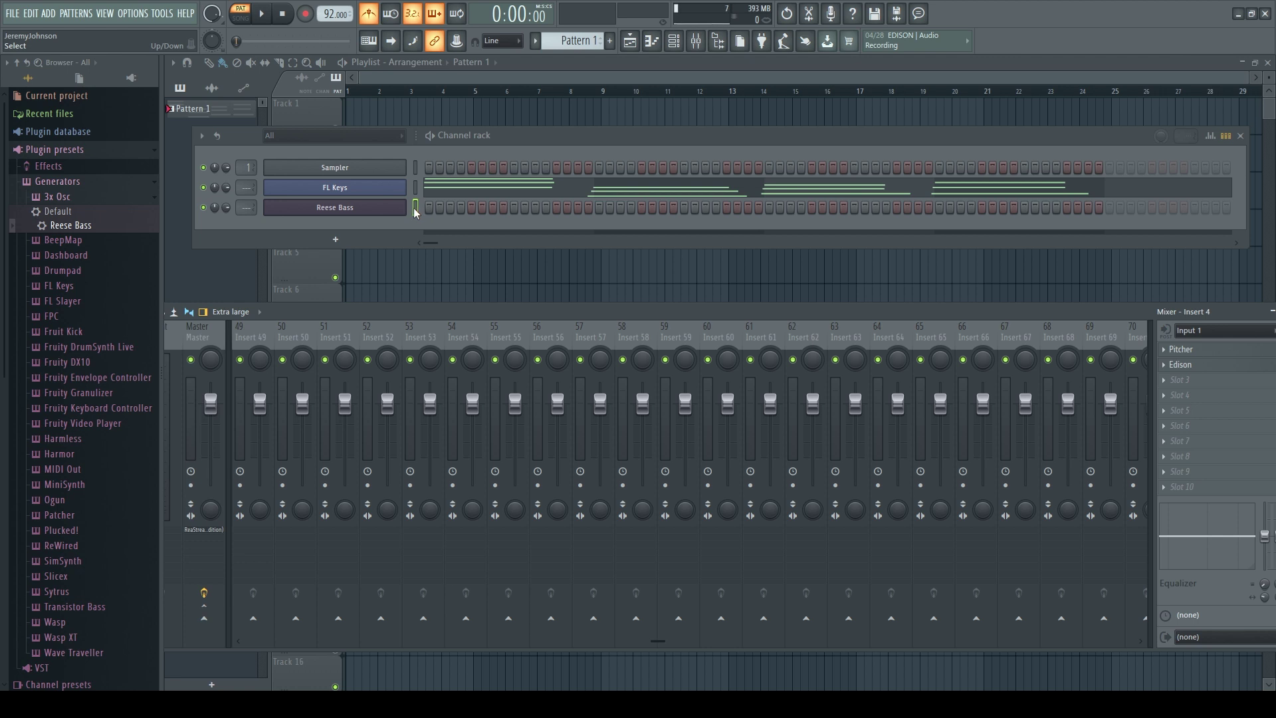
Open the Reese Bass piano roll and turn on ghost channels to show the other channels' notes.
{"action": "left_click", "coordinate": [376, 211]}
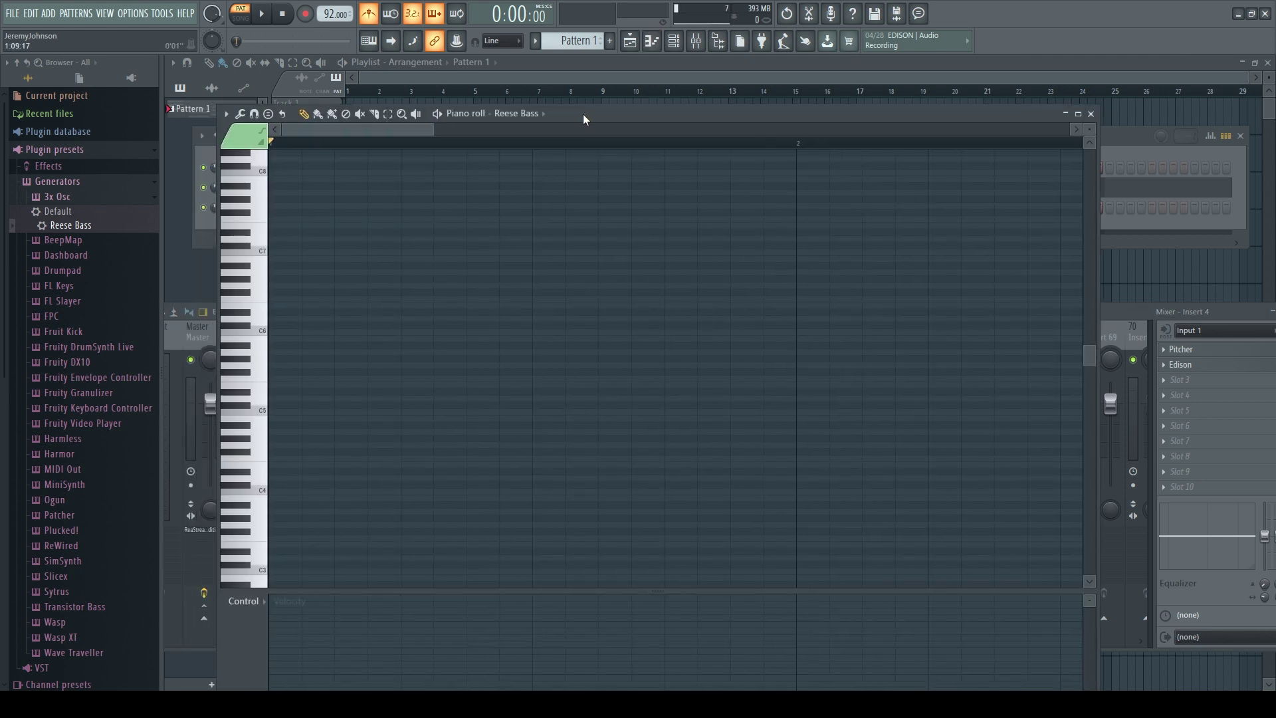
{"action": "left_click_drag", "start_coordinate": [583, 117], "coordinate": [549, 112]}
{"action": "scroll", "coordinate": [454, 262], "scroll_direction": "up", "scroll_amount": 5}
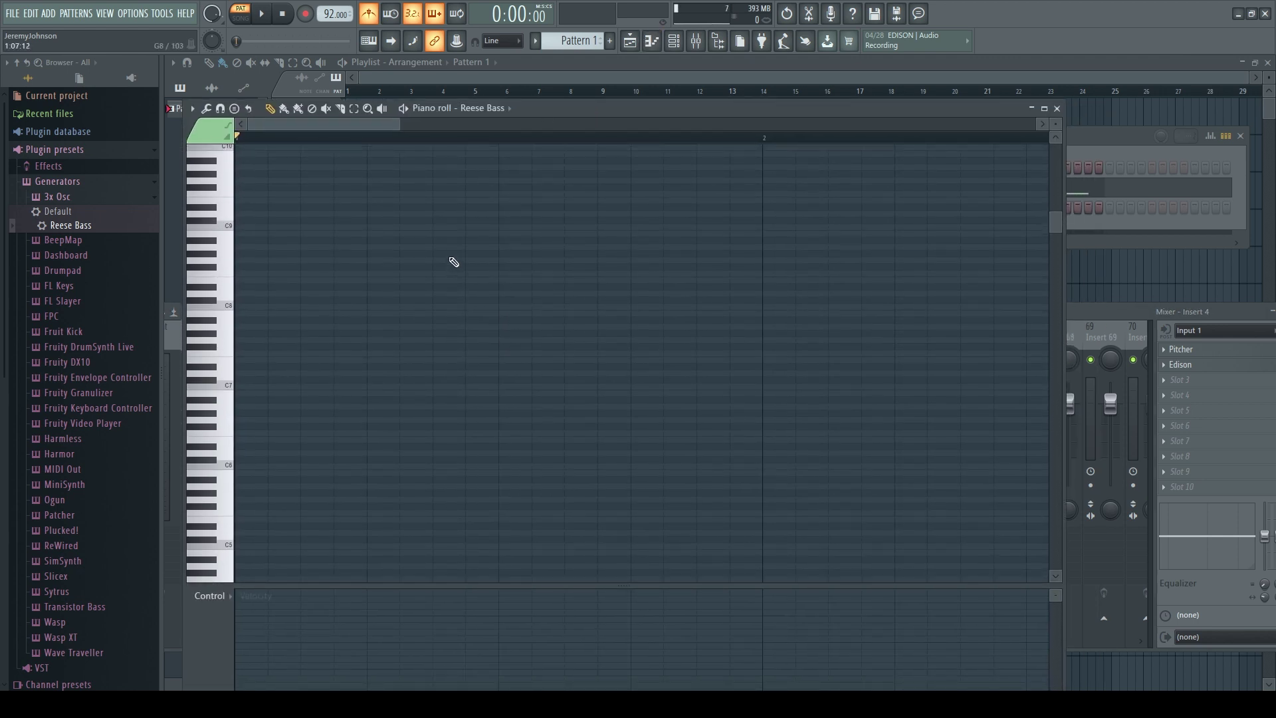
{"action": "scroll", "coordinate": [454, 262], "scroll_direction": "down", "scroll_amount": 3}
{"action": "scroll", "coordinate": [451, 261], "scroll_direction": "up", "scroll_amount": 3}
{"action": "left_click", "coordinate": [192, 108]}
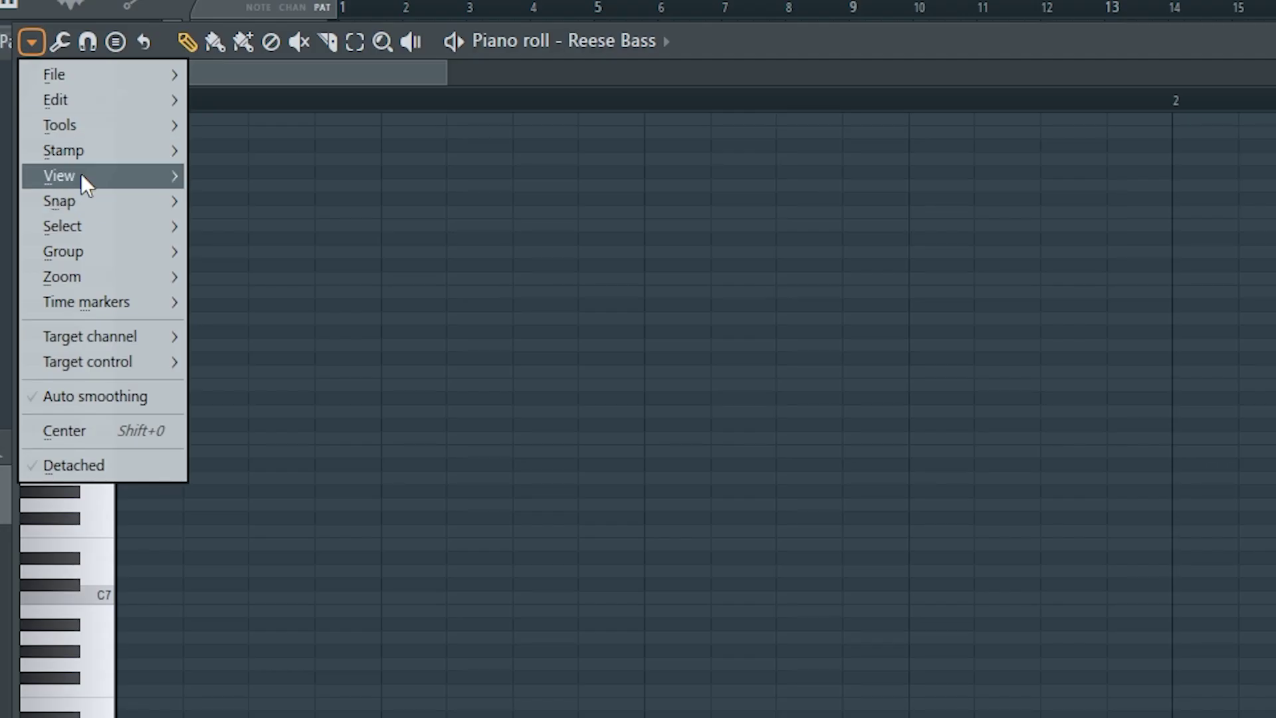
{"action": "mouse_move", "coordinate": [81, 176]}
{"action": "left_click", "coordinate": [283, 605]}
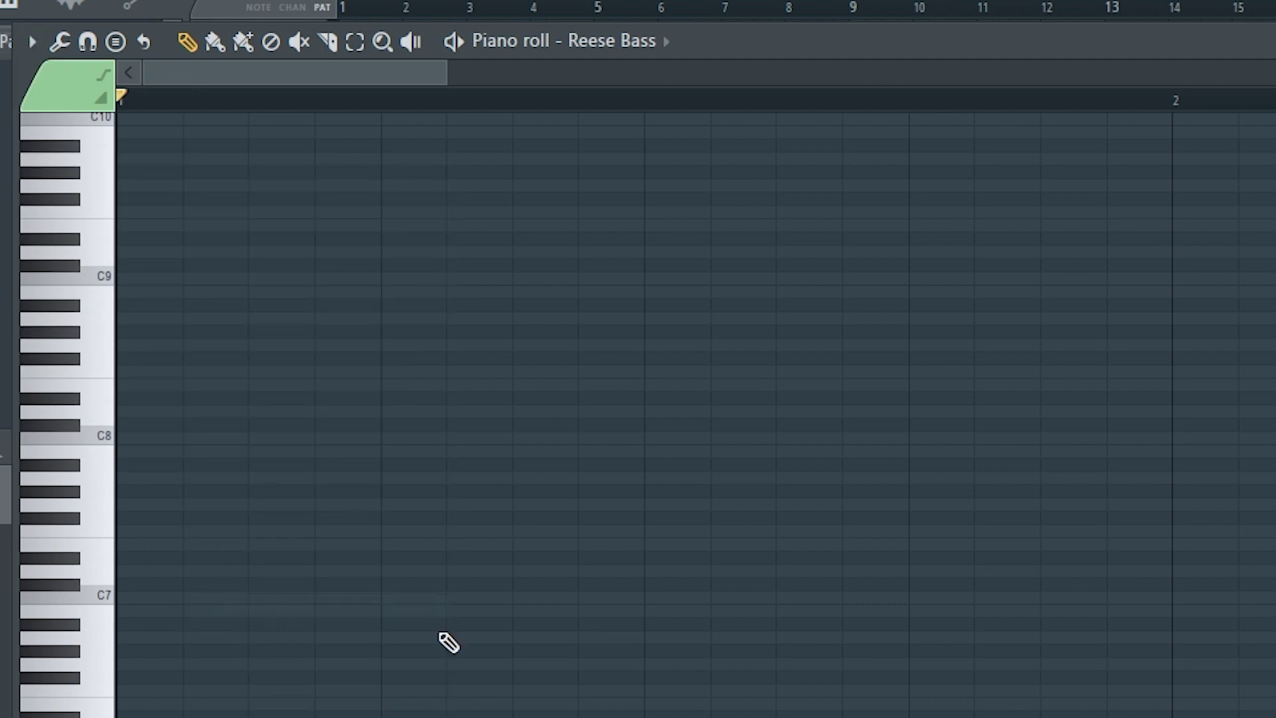
Paste four bass notes across bars 1–4 and raise the last note.
{"action": "scroll", "coordinate": [681, 578], "scroll_direction": "down", "scroll_amount": 8}
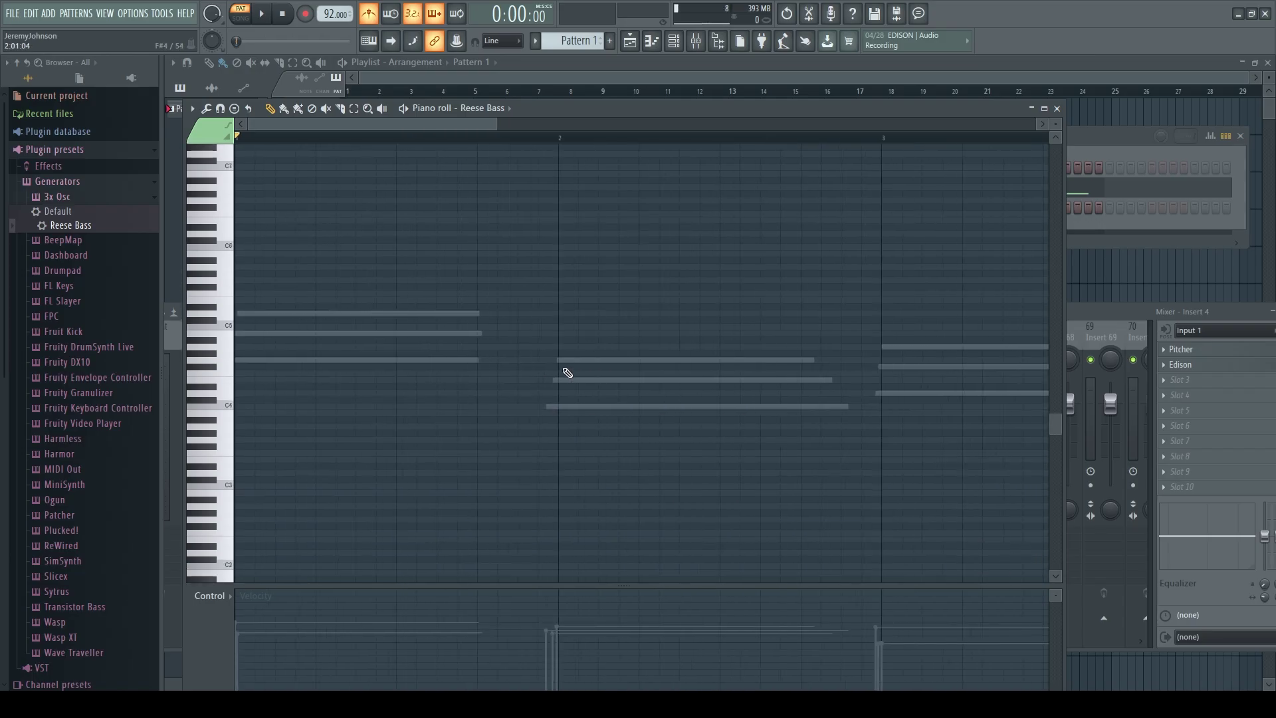
{"action": "scroll", "coordinate": [567, 373], "scroll_direction": "down", "scroll_amount": 3}
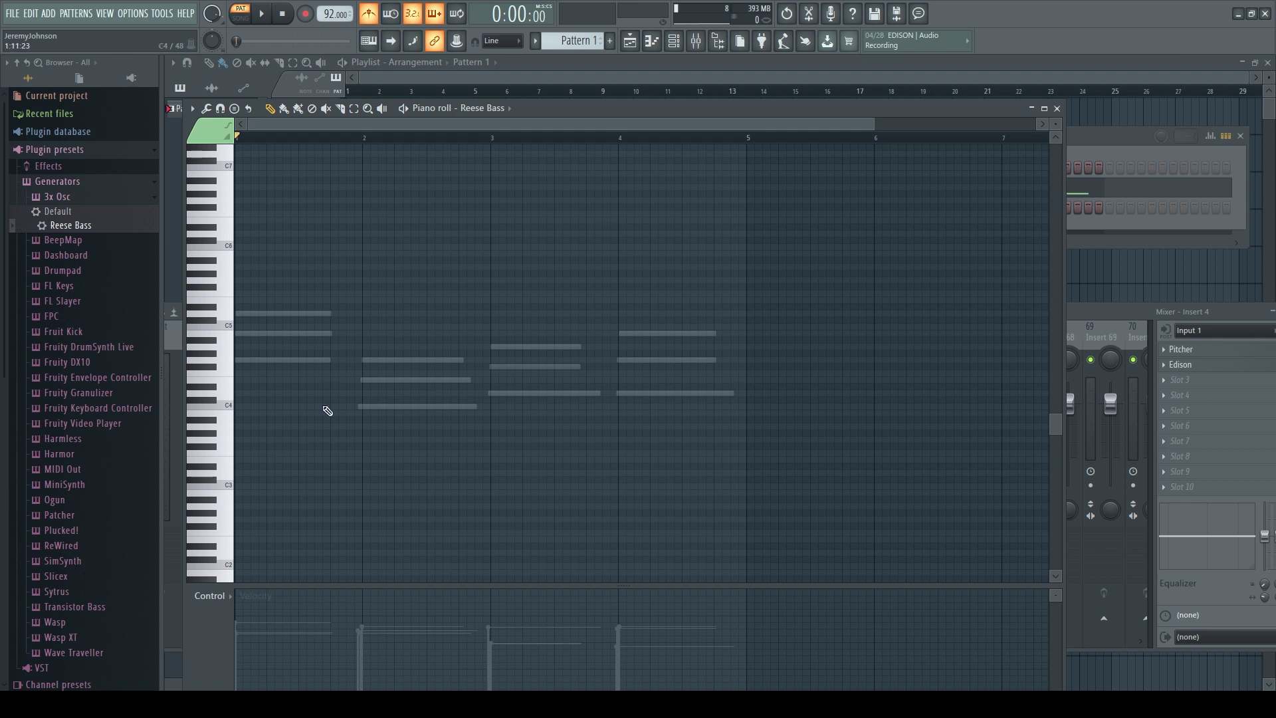
{"action": "key", "text": "ctrl+v"}
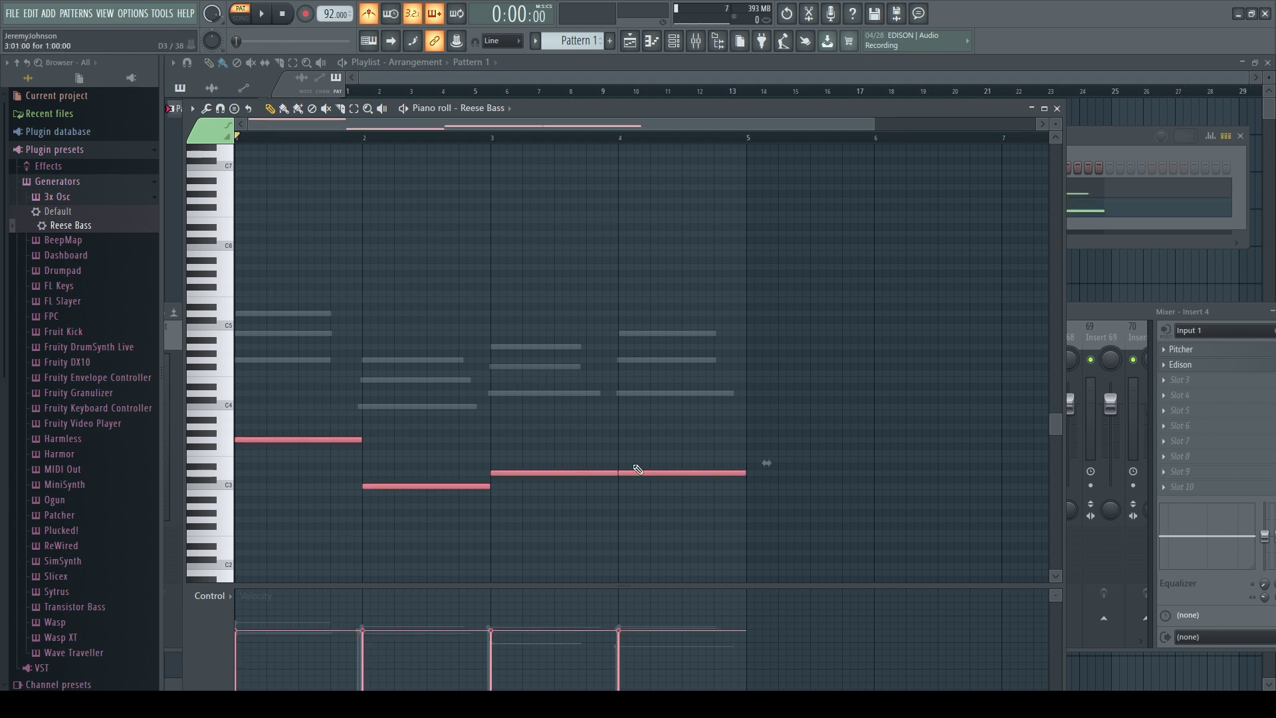
{"action": "key", "text": "ctrl+z"}
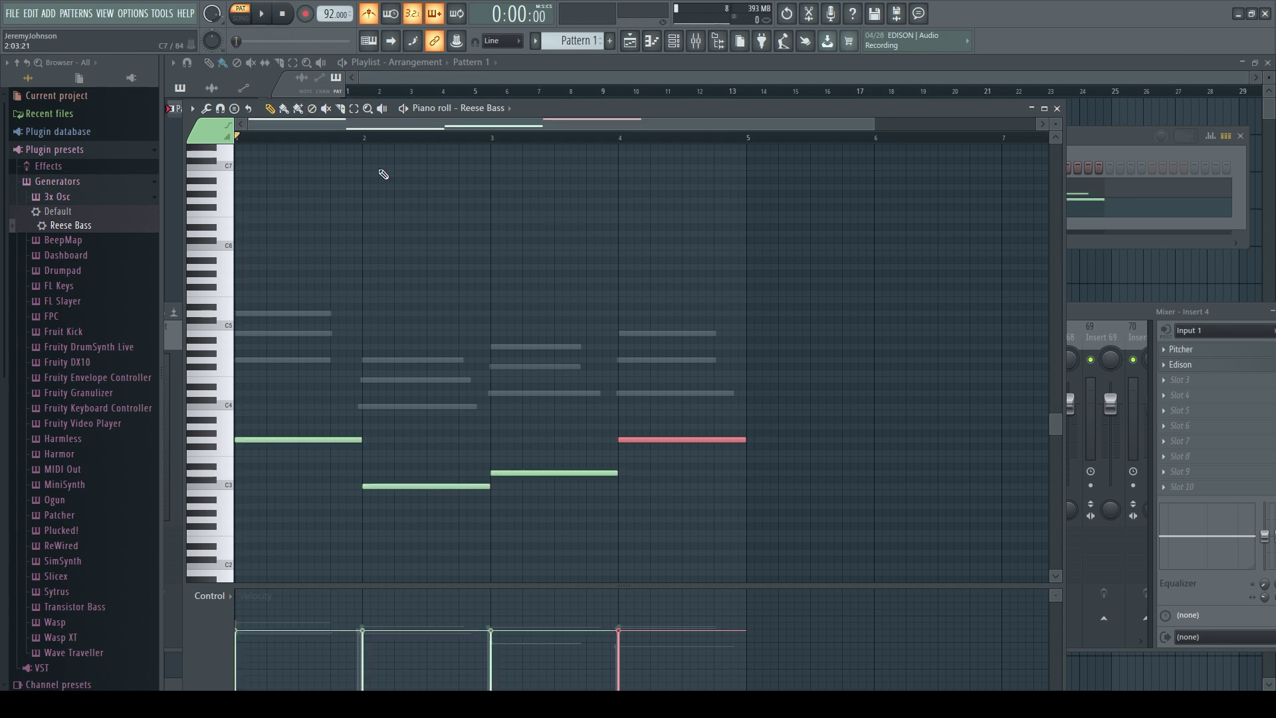
{"action": "left_click", "coordinate": [194, 110]}
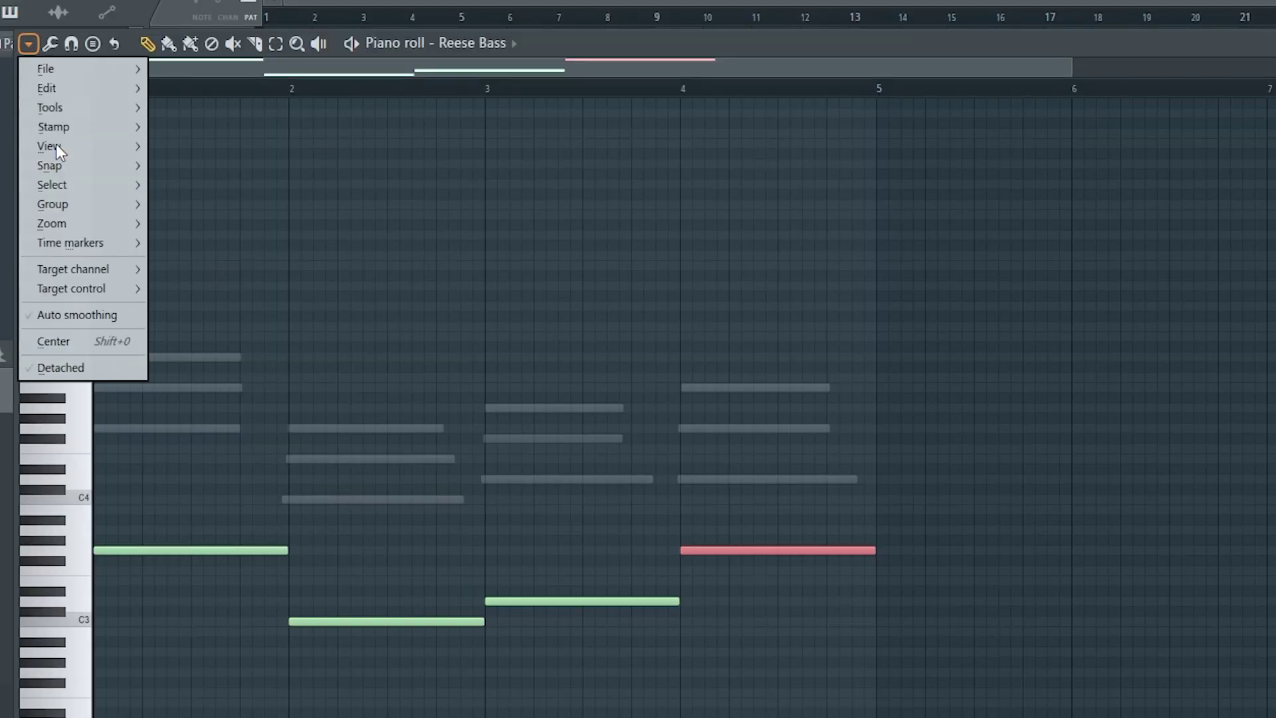
Set piano roll scale highlighting to Major with root note G.
{"action": "mouse_move", "coordinate": [57, 149]}
{"action": "mouse_move", "coordinate": [255, 425]}
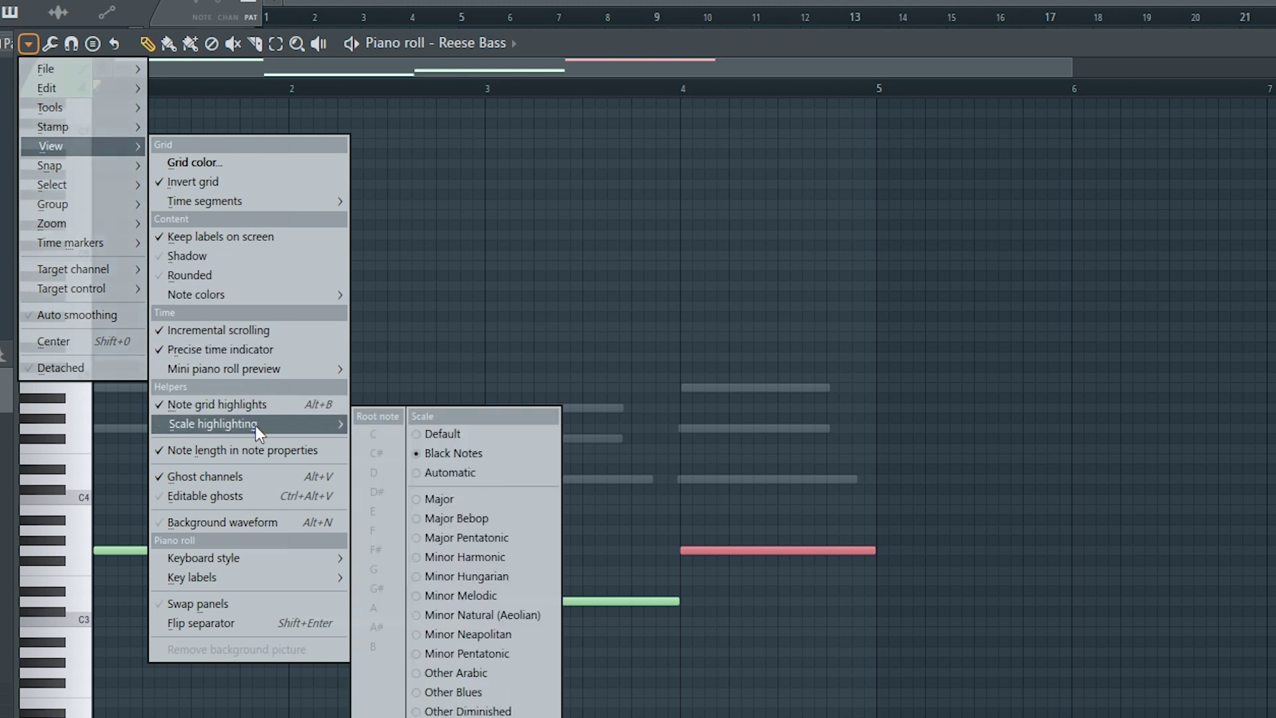
{"action": "left_click", "coordinate": [424, 498]}
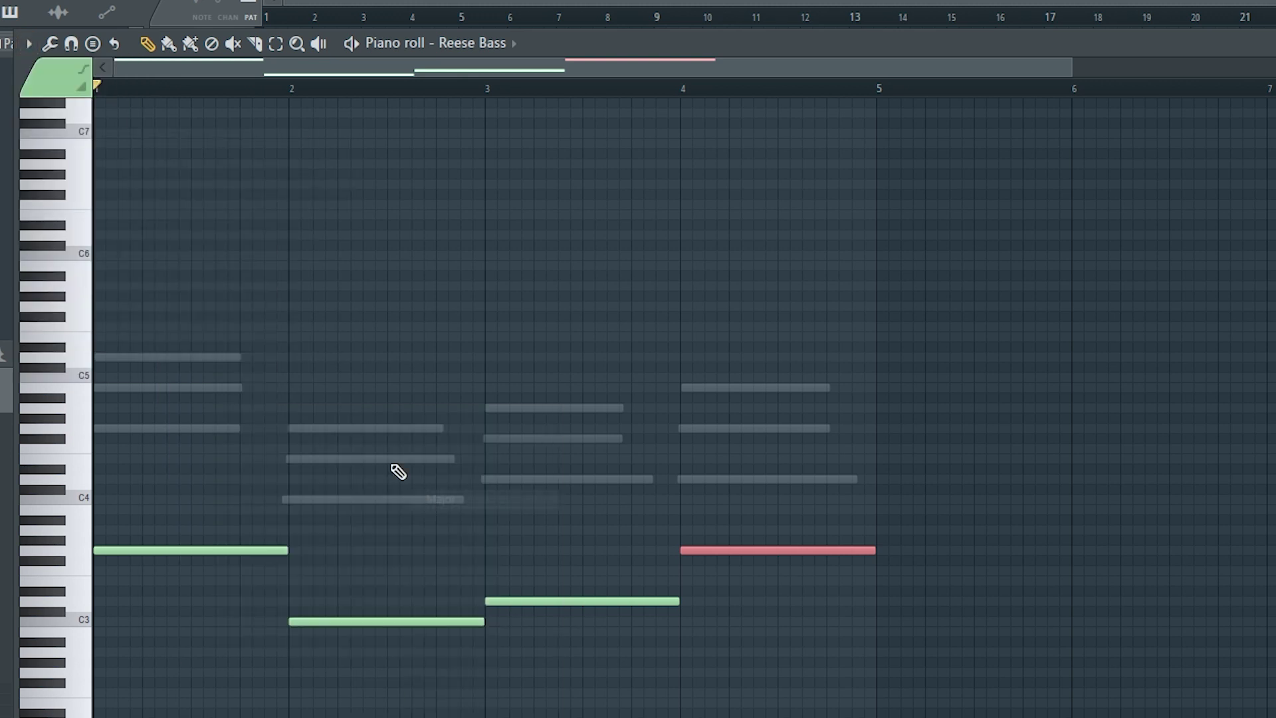
{"action": "left_click", "coordinate": [28, 43]}
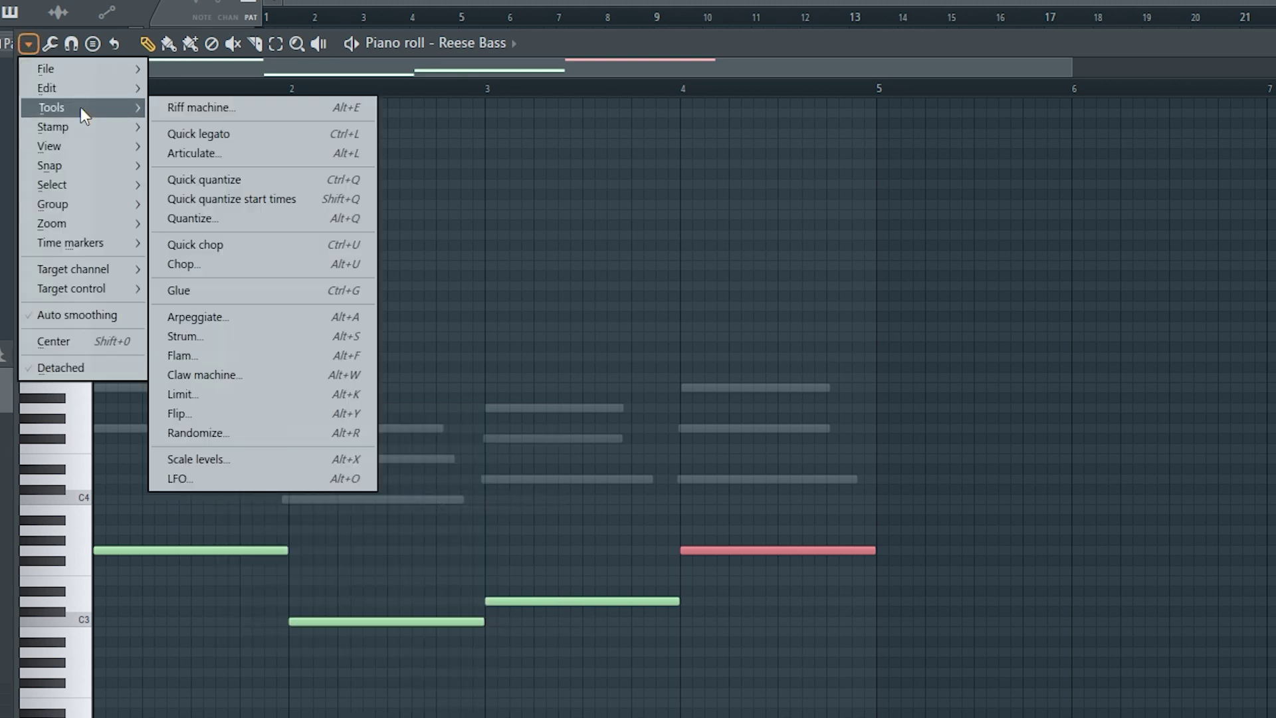
{"action": "mouse_move", "coordinate": [130, 150]}
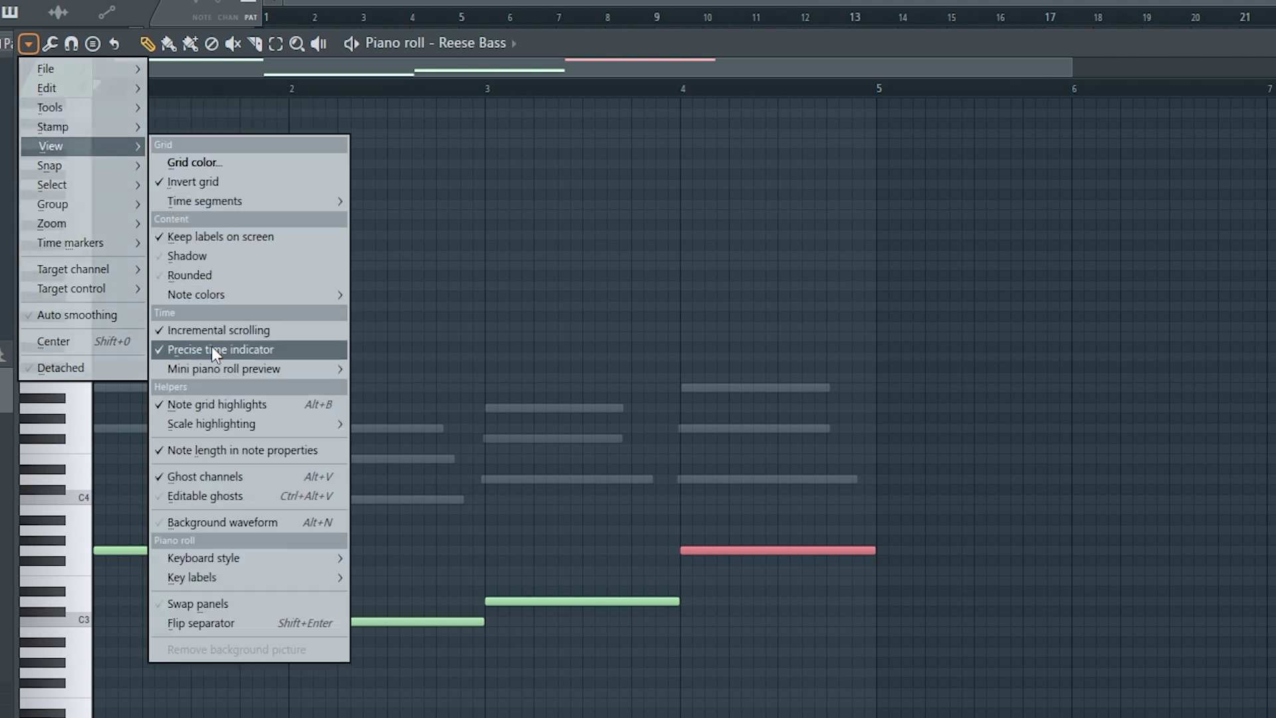
{"action": "mouse_move", "coordinate": [239, 425]}
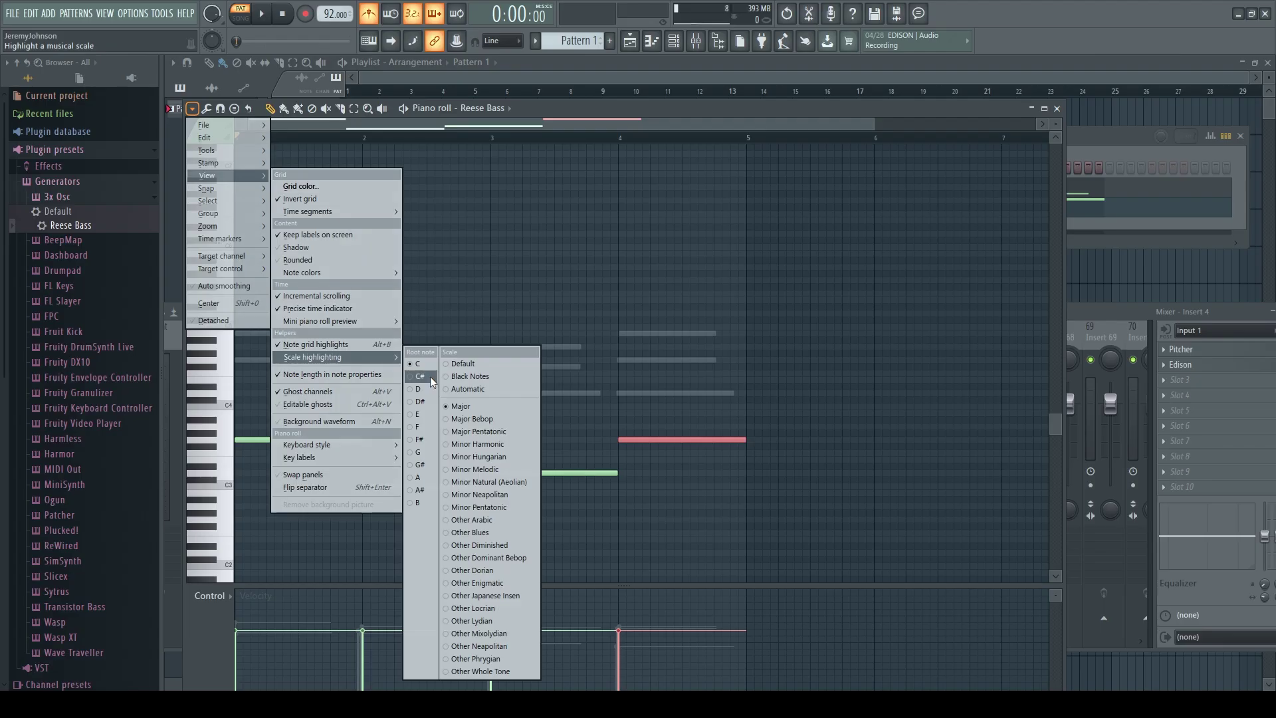
{"action": "left_click", "coordinate": [413, 451]}
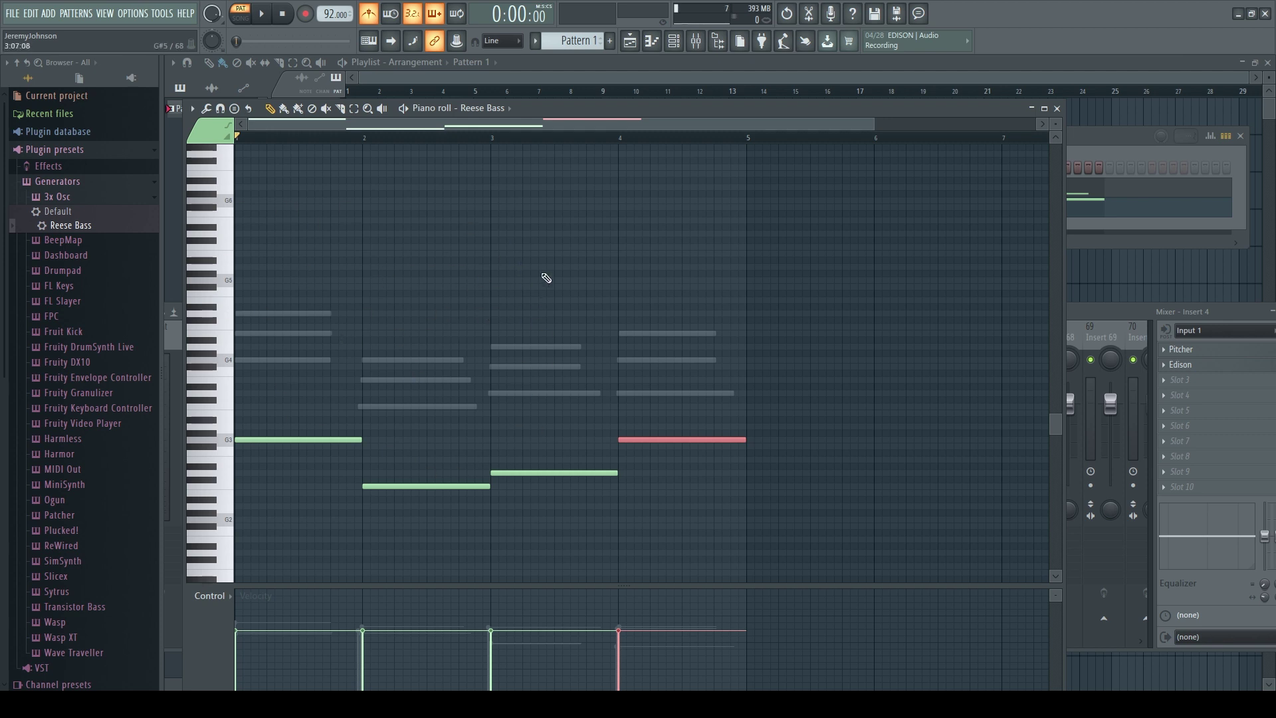
{"action": "key", "text": "F9"}
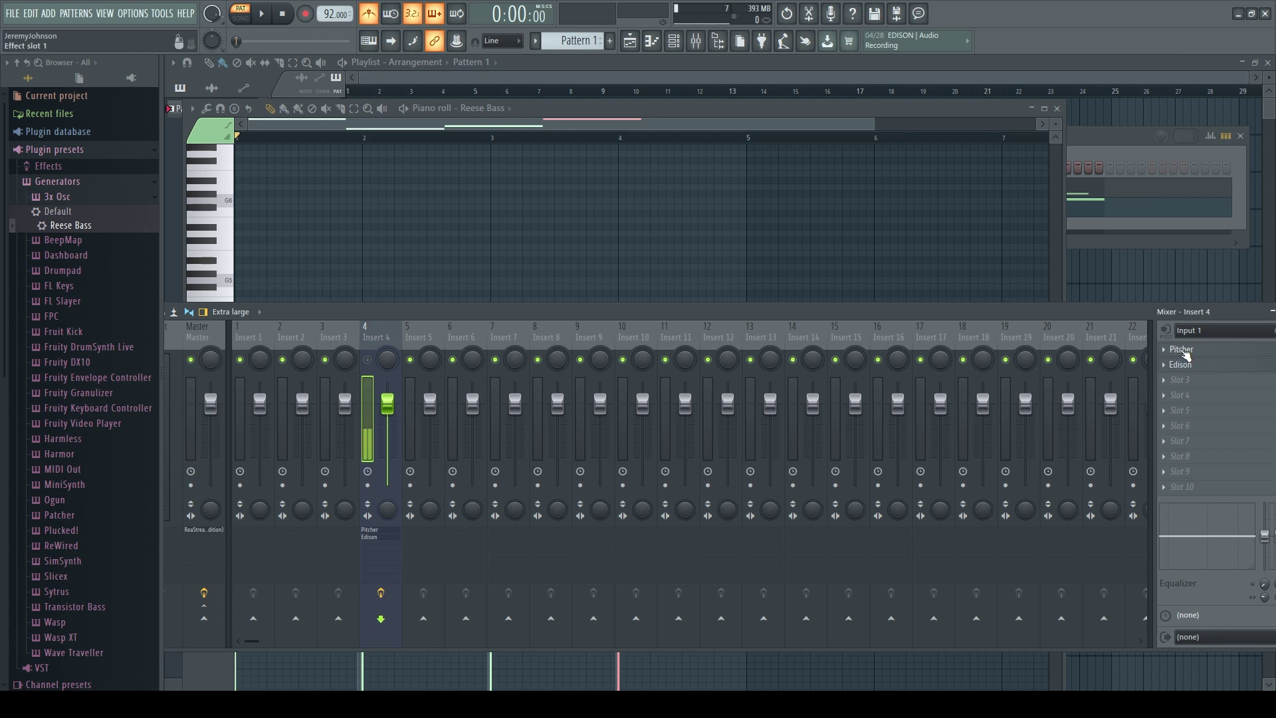
Move the mixer window left, keeping Insert 4's Pitcher and Edison in view.
{"action": "left_click_drag", "start_coordinate": [1079, 312], "coordinate": [995, 315]}
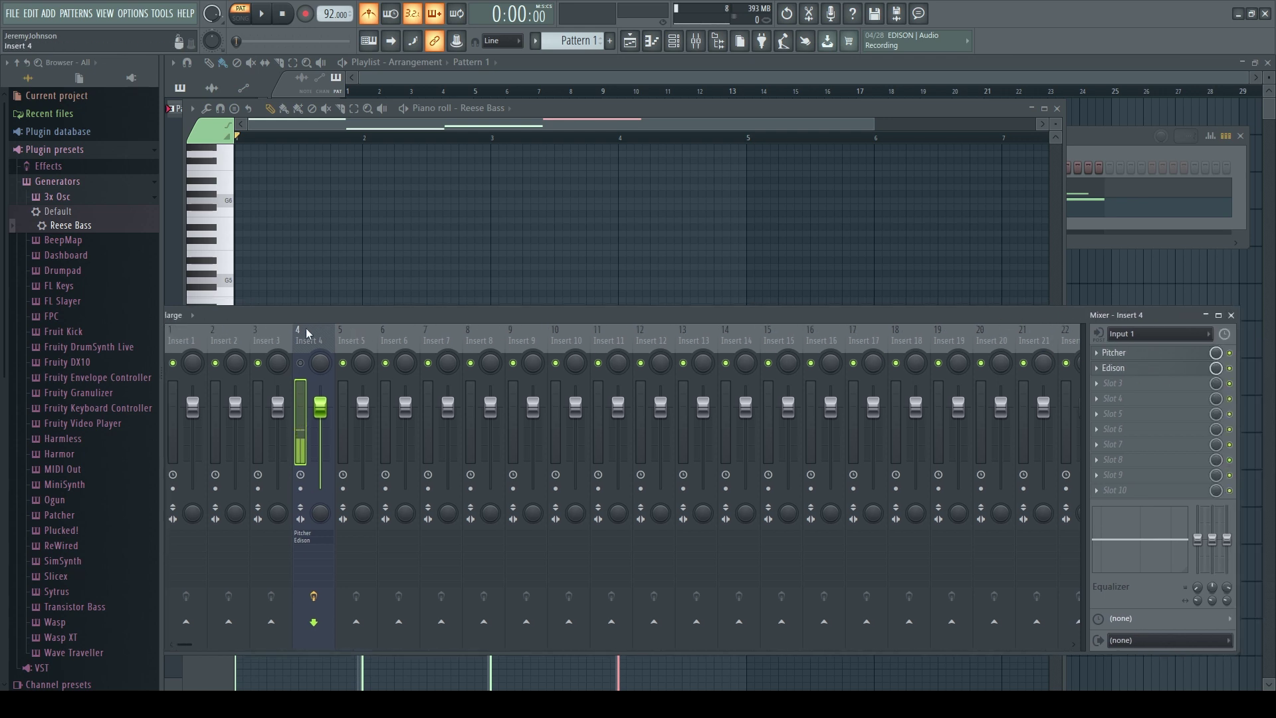
Open Pitcher on Insert 4 and confirm its key is G and scale Major.
{"action": "left_click", "coordinate": [1207, 337]}
{"action": "left_click", "coordinate": [1203, 337]}
{"action": "left_click", "coordinate": [1095, 353]}
{"action": "left_click", "coordinate": [1099, 353]}
{"action": "left_click", "coordinate": [1112, 353]}
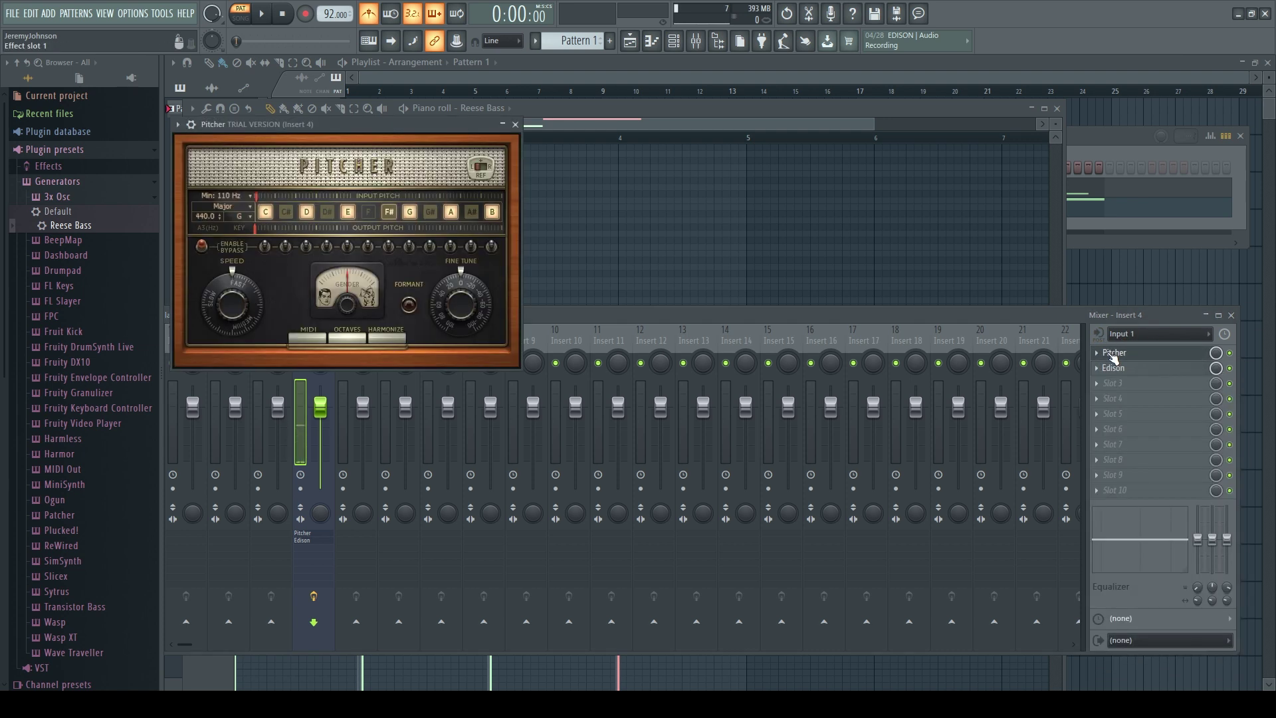
{"action": "left_click", "coordinate": [250, 213]}
{"action": "left_click", "coordinate": [246, 214]}
{"action": "left_click", "coordinate": [249, 218]}
{"action": "left_click", "coordinate": [248, 218]}
Close Pitcher and load Edison into Insert 4's second effect slot.
{"action": "left_click", "coordinate": [1097, 367]}
{"action": "left_click", "coordinate": [1097, 367]}
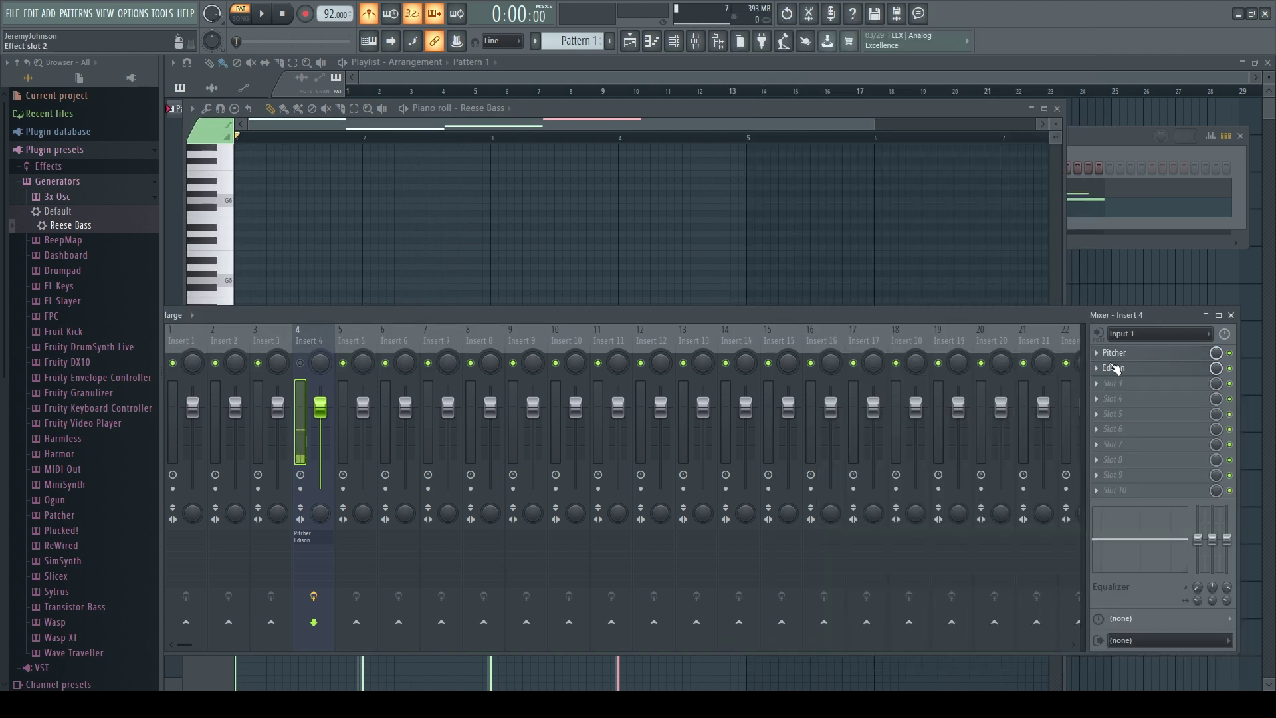
{"action": "left_click", "coordinate": [1097, 367]}
{"action": "mouse_move", "coordinate": [1096, 376]}
{"action": "left_click", "coordinate": [790, 324]}
Set Edison to record On play, then play and stop to capture a ~20-second vocal take.
{"action": "left_click", "coordinate": [489, 303]}
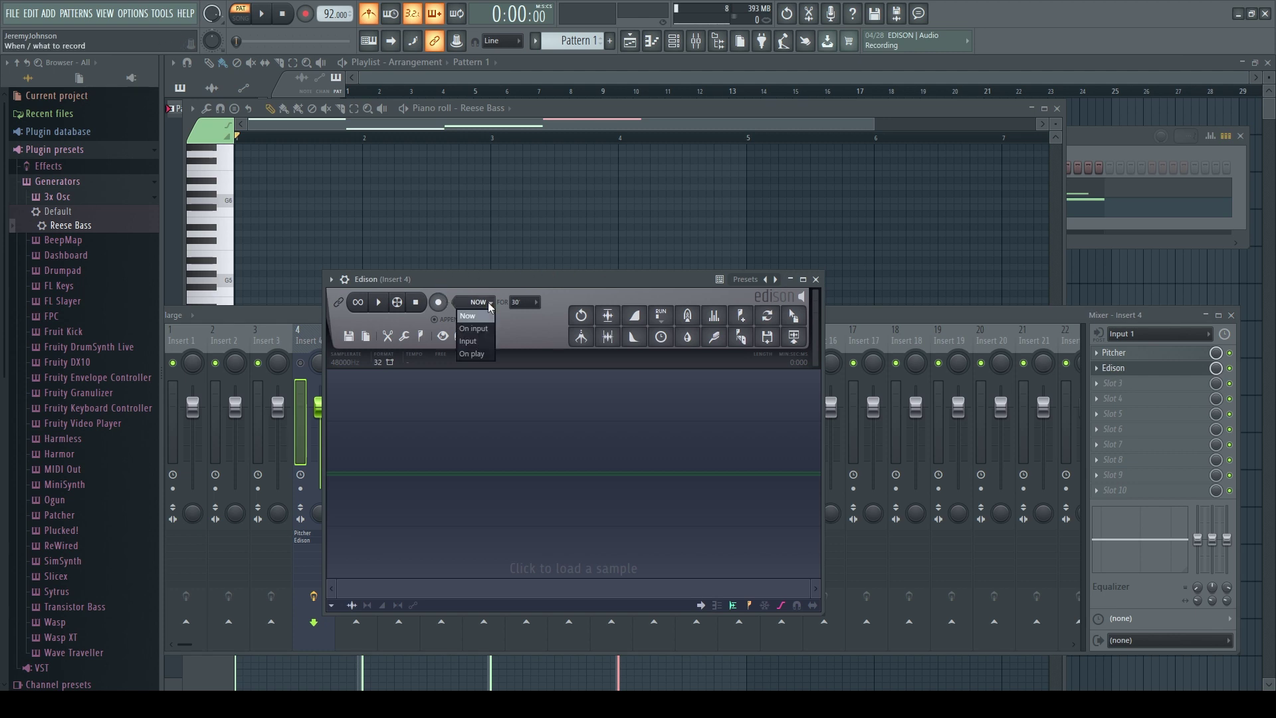
{"action": "left_click", "coordinate": [472, 352]}
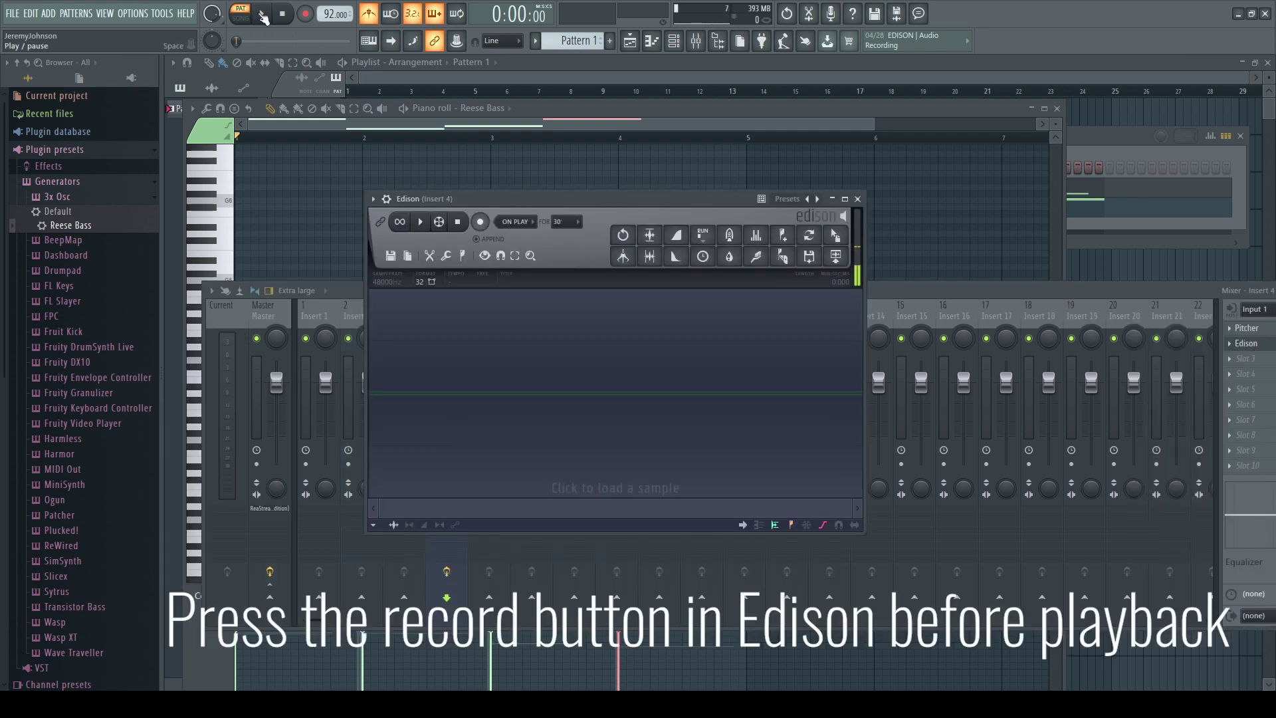
{"action": "left_click", "coordinate": [263, 15]}
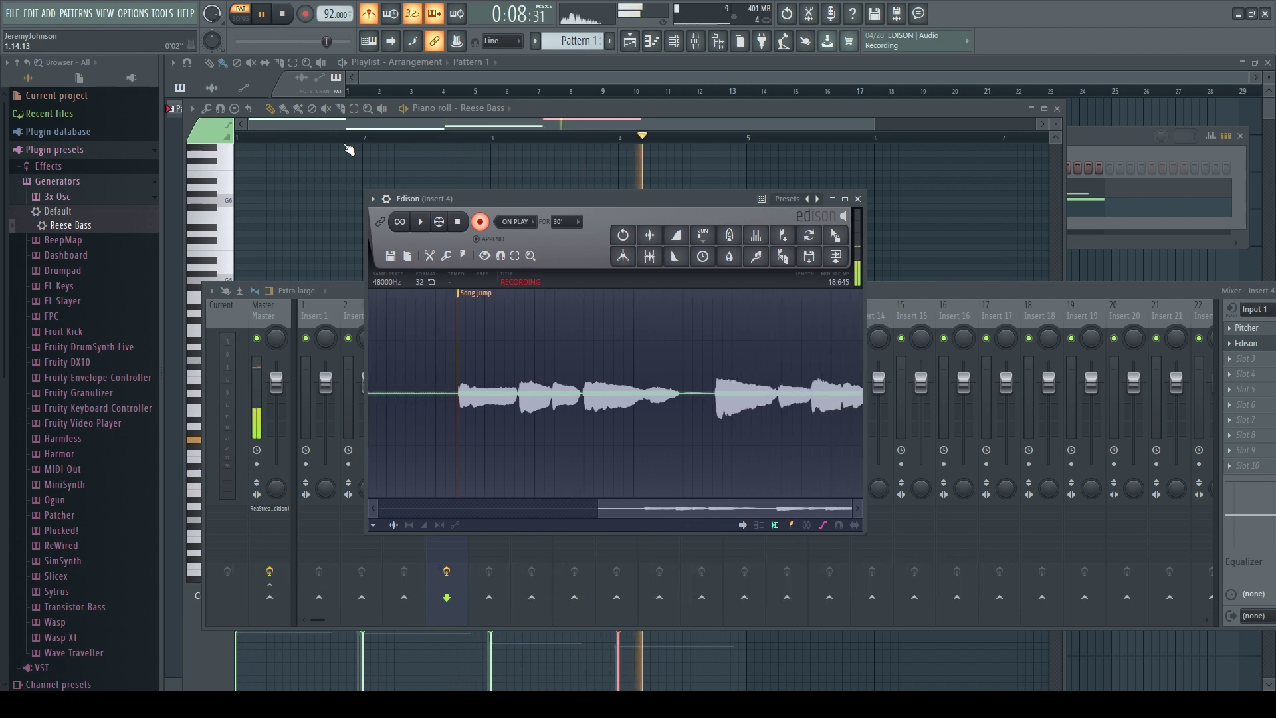
{"action": "key", "text": "space"}
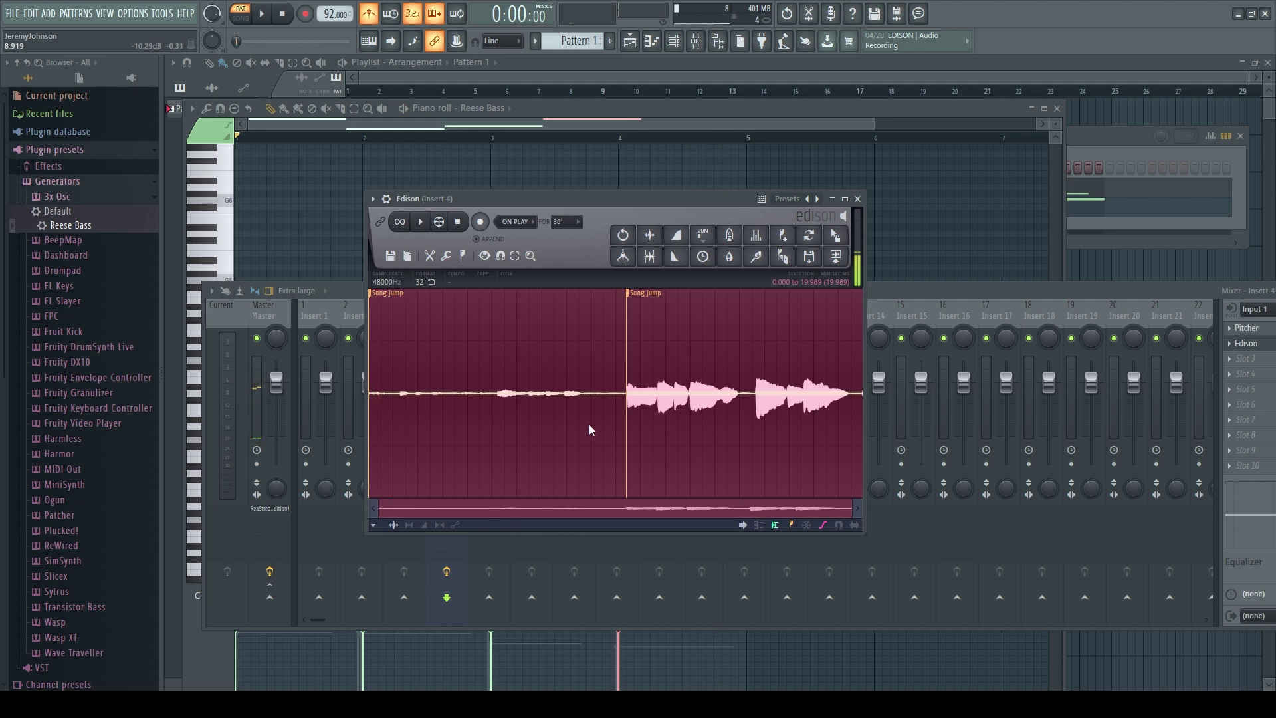
In Edison, delete the recorded audio before the Song jump marker.
{"action": "double_click", "coordinate": [616, 389]}
{"action": "left_click", "coordinate": [624, 314]}
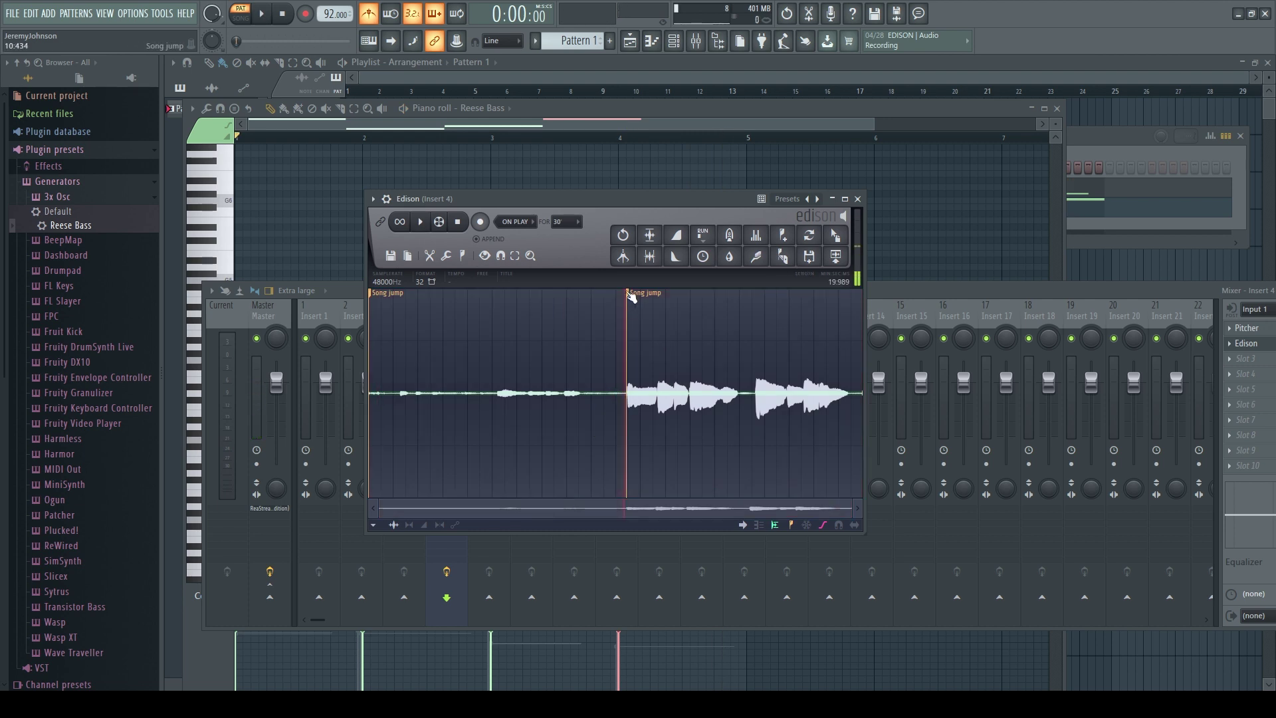
{"action": "left_click", "coordinate": [632, 297]}
{"action": "left_click", "coordinate": [612, 293]}
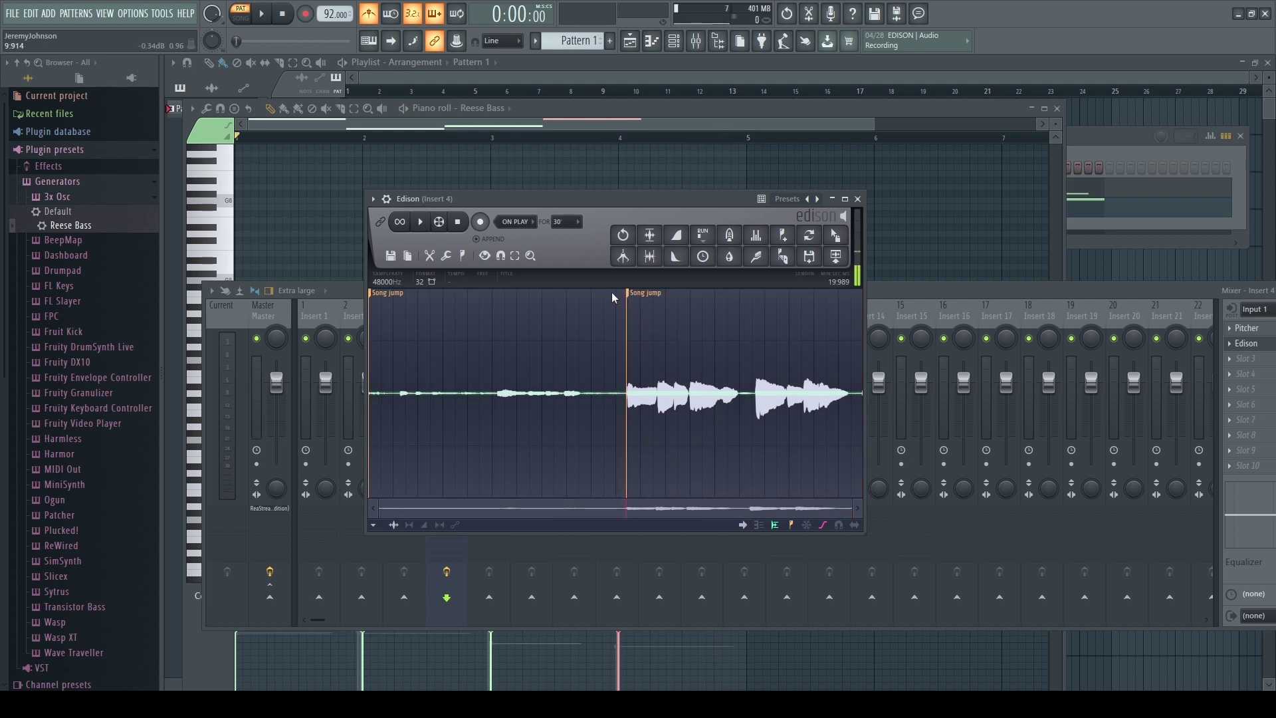
{"action": "left_click", "coordinate": [375, 297]}
{"action": "key", "text": "Delete"}
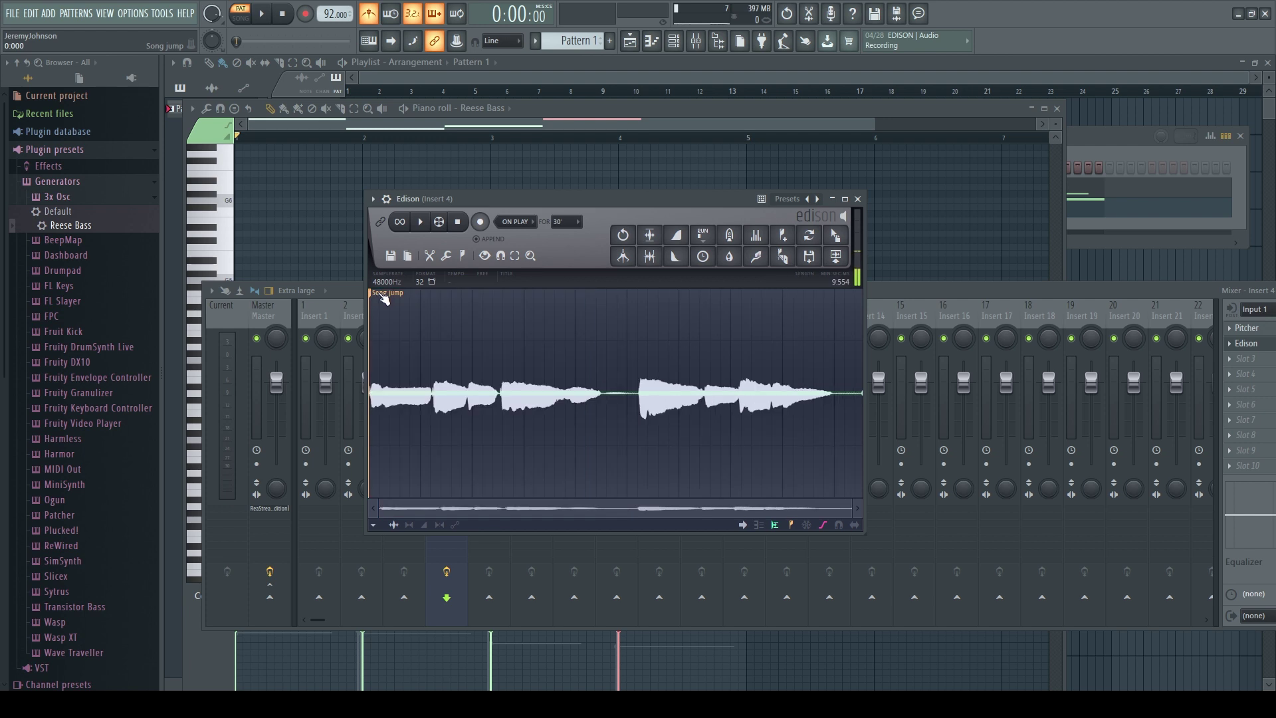
{"action": "left_click", "coordinate": [384, 299]}
{"action": "left_click", "coordinate": [445, 257]}
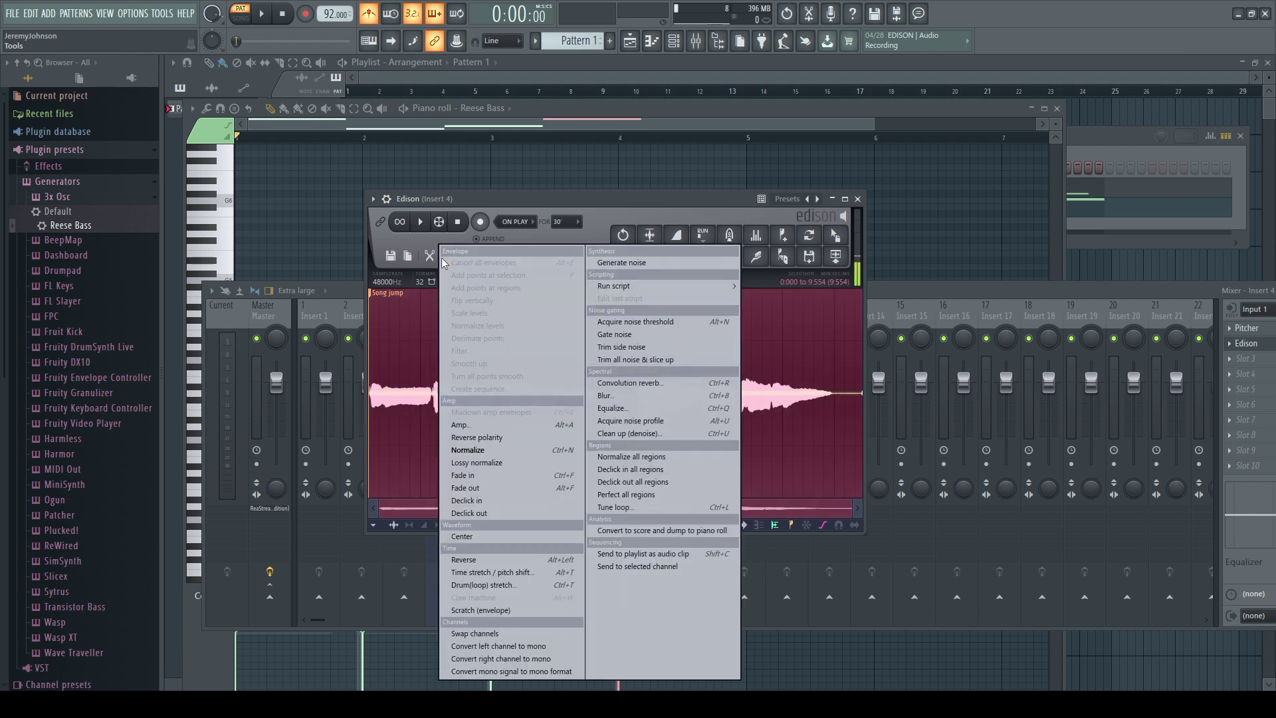
{"action": "left_click", "coordinate": [572, 201]}
Add an FL Keys #2 channel to the Channel Rack and move Edison's window lower.
{"action": "key", "text": "F6"}
{"action": "left_click", "coordinate": [336, 240]}
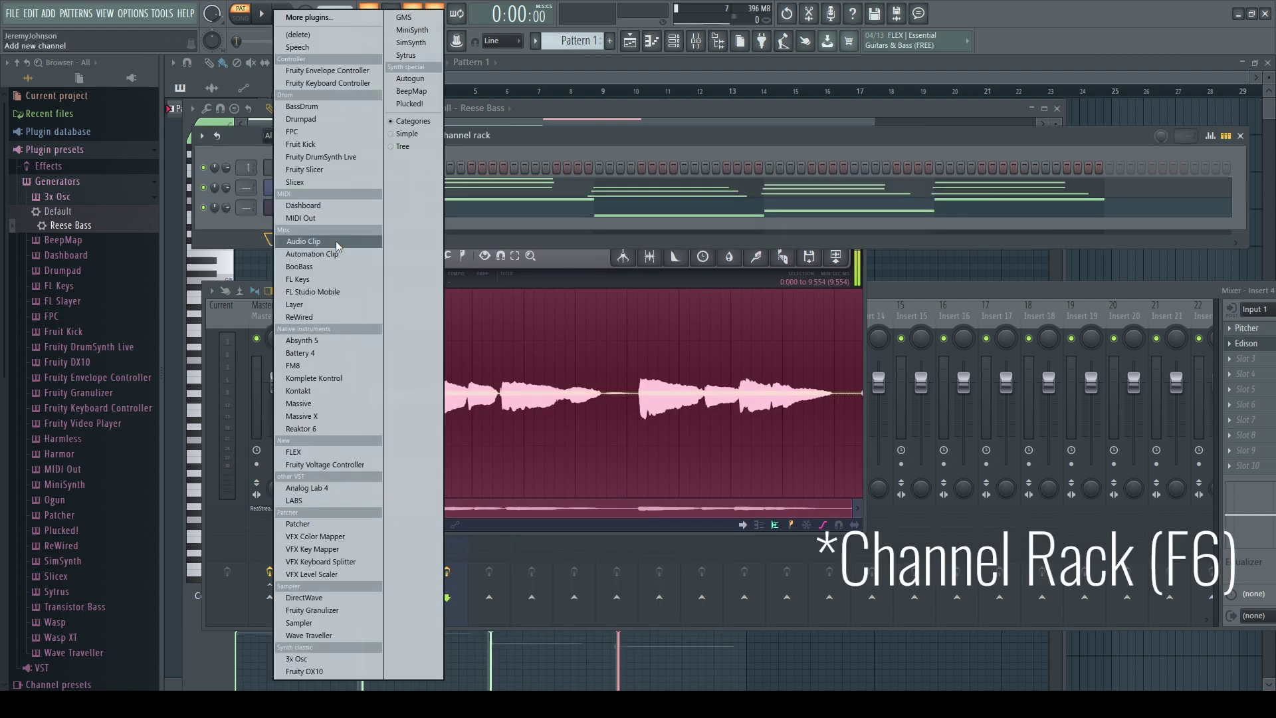
{"action": "left_click", "coordinate": [311, 431]}
{"action": "left_click", "coordinate": [526, 160]}
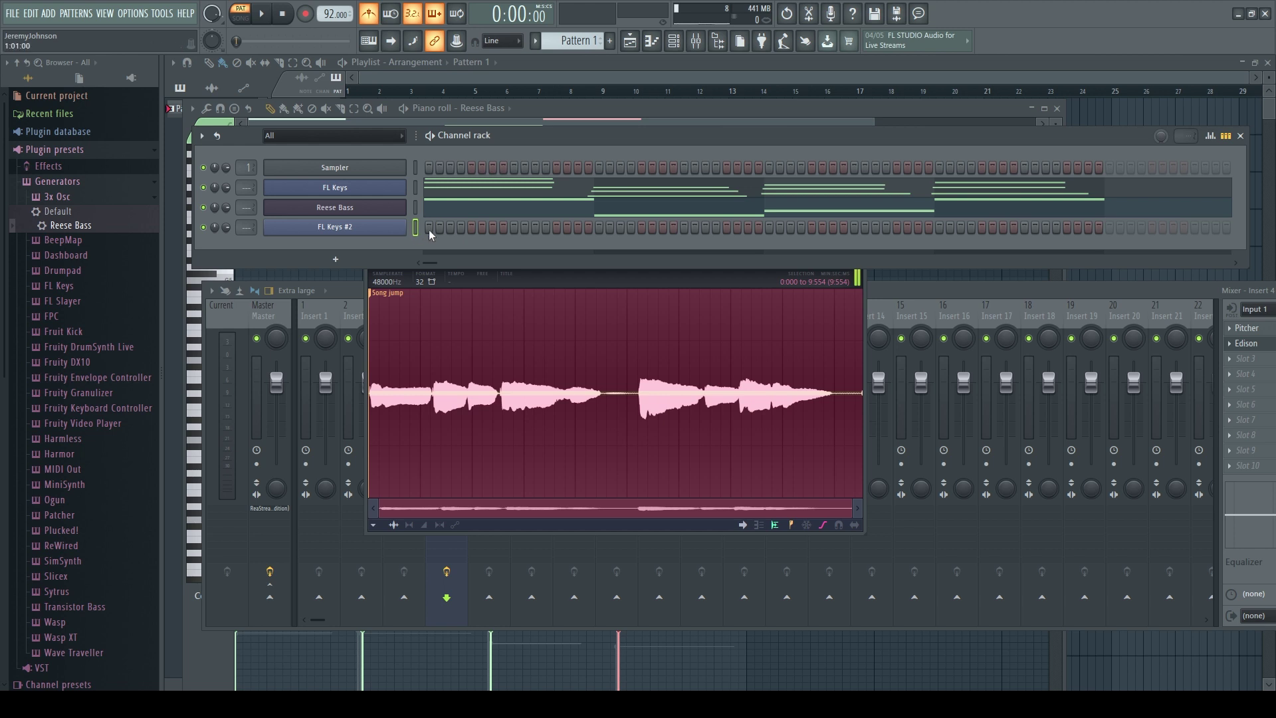
{"action": "left_click", "coordinate": [593, 277]}
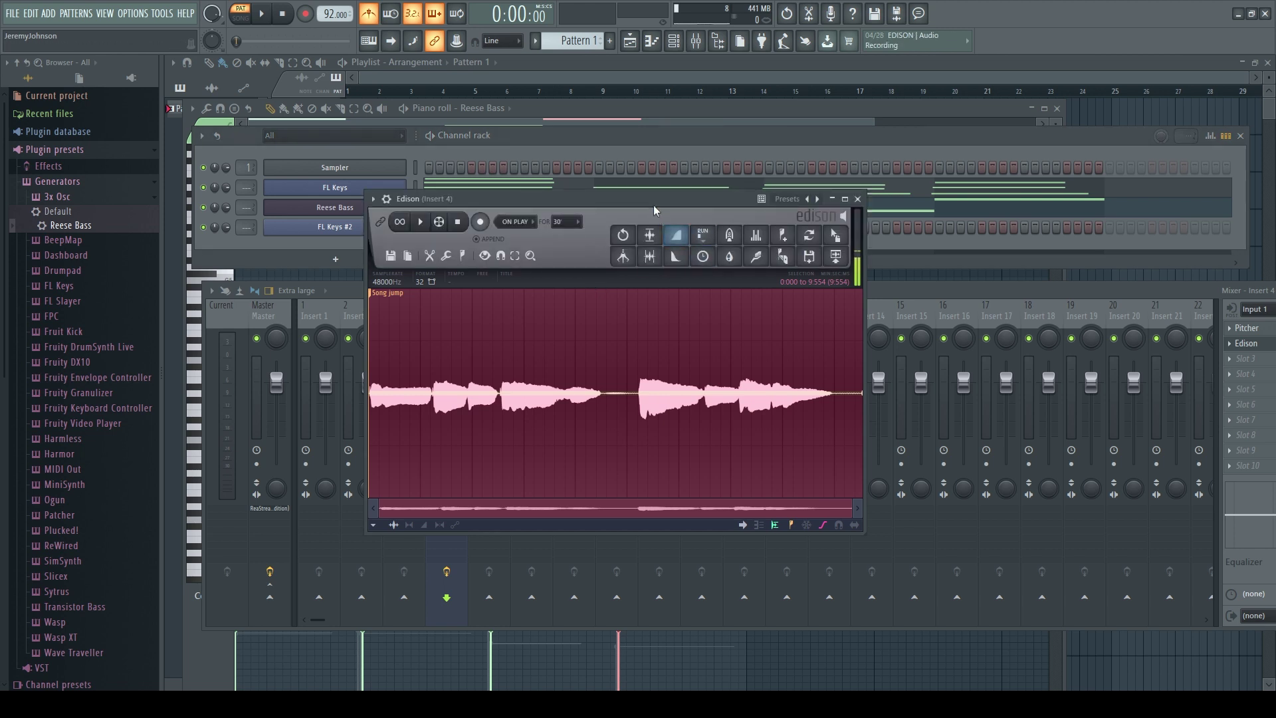
{"action": "left_click_drag", "start_coordinate": [652, 204], "coordinate": [660, 276]}
Convert the Edison vocal to a score and dump the notes into the FL Keys #2 piano roll.
{"action": "left_click", "coordinate": [453, 327]}
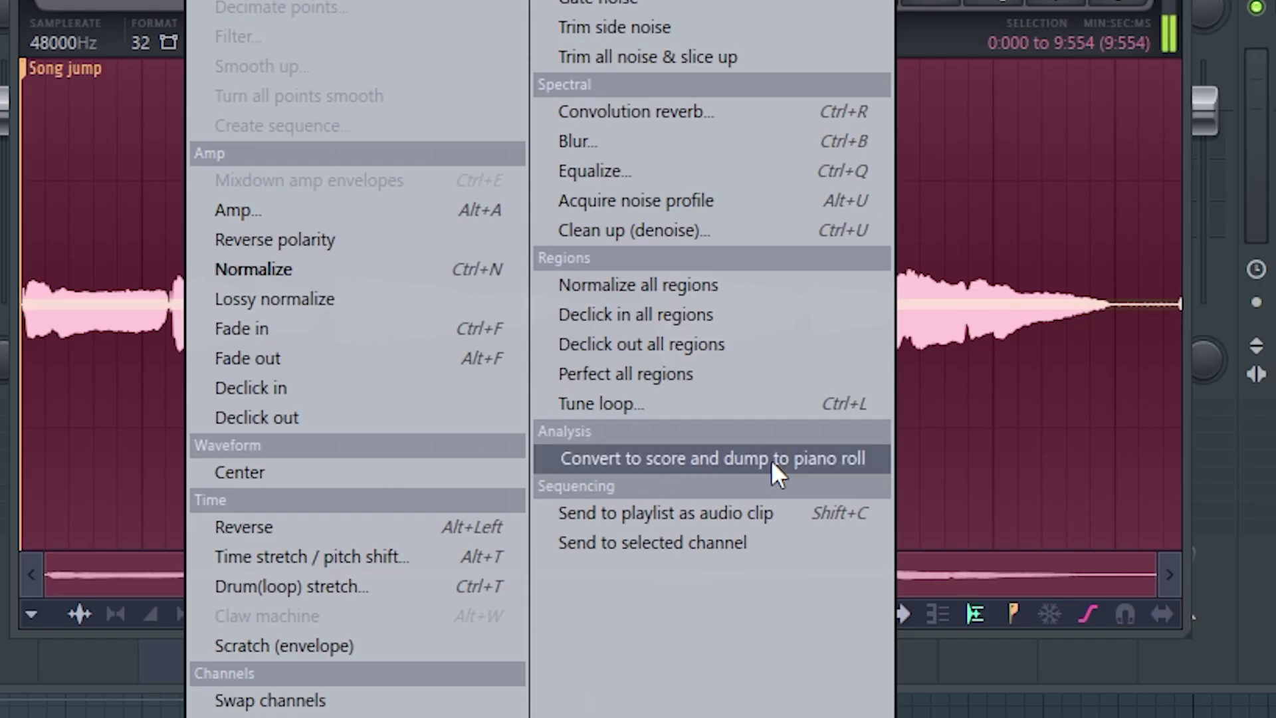
{"action": "left_click", "coordinate": [771, 459]}
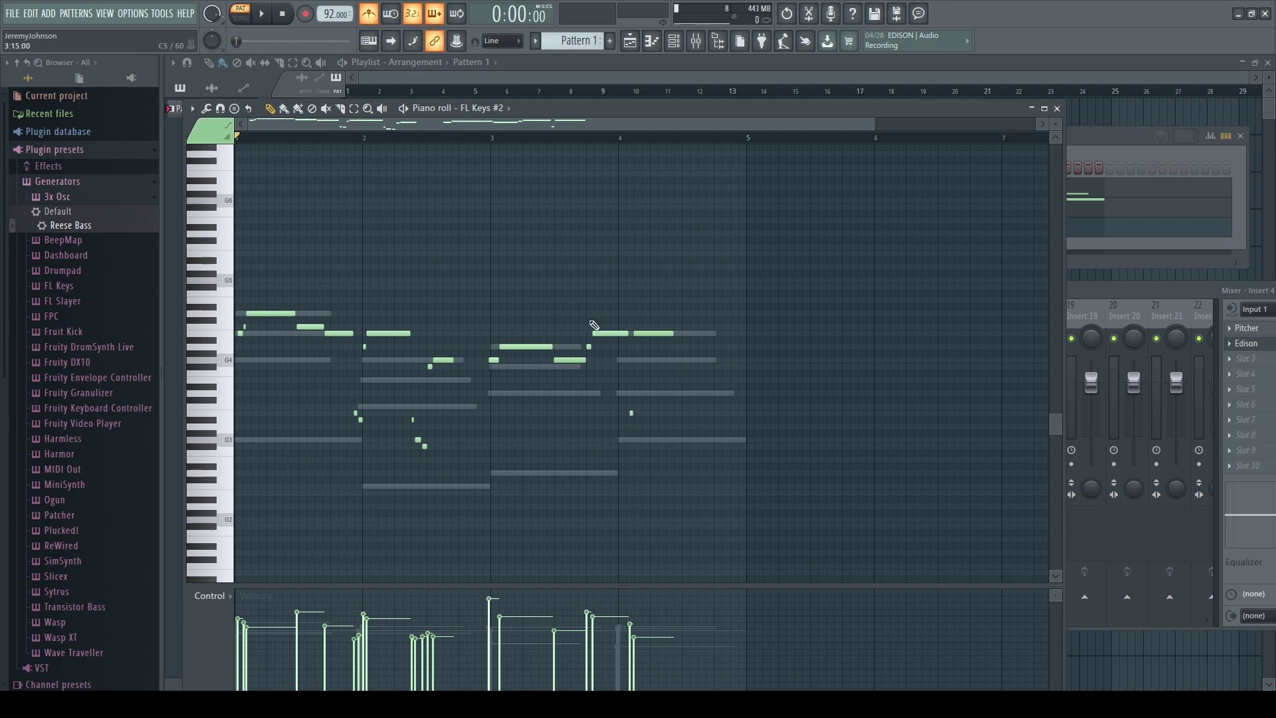
{"action": "scroll", "coordinate": [594, 325], "scroll_direction": "down", "scroll_amount": 3}
{"action": "scroll", "coordinate": [594, 325], "scroll_direction": "down", "scroll_amount": 1, "text": "ctrl"}
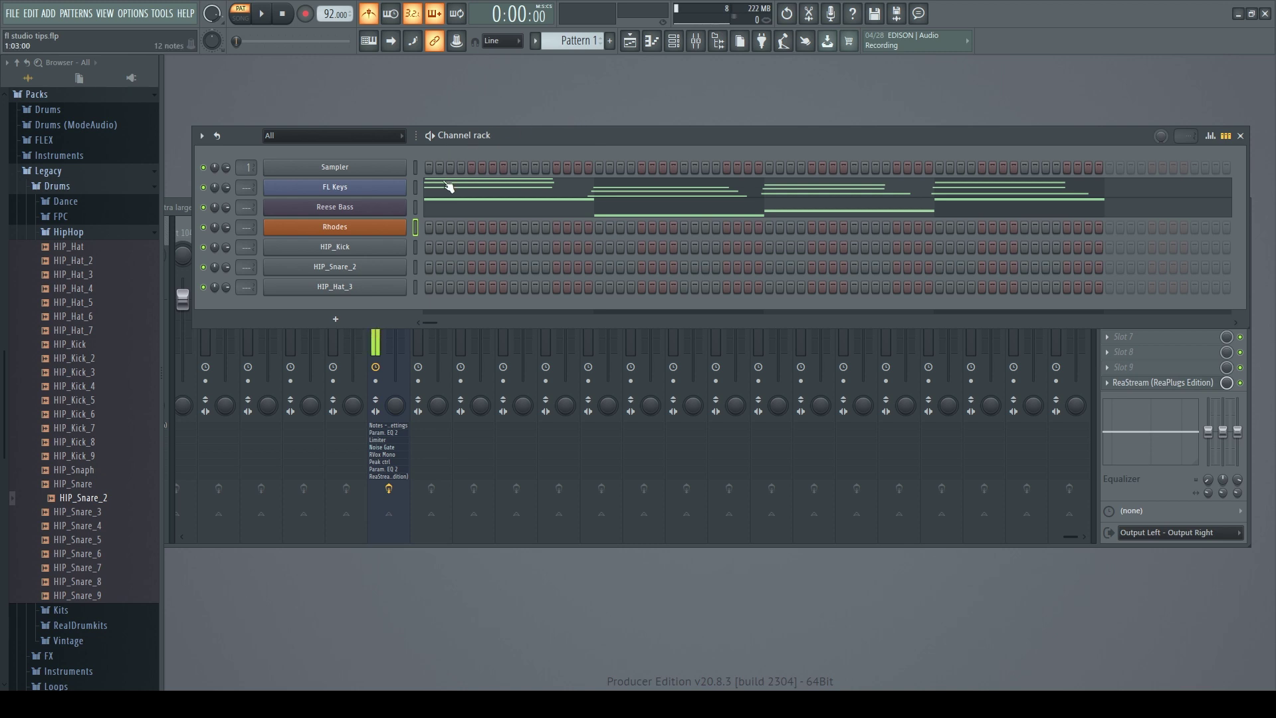
Review the FL Keys chord notes and the Rhodes instrument settings.
{"action": "left_click", "coordinate": [416, 189]}
{"action": "left_click", "coordinate": [459, 190]}
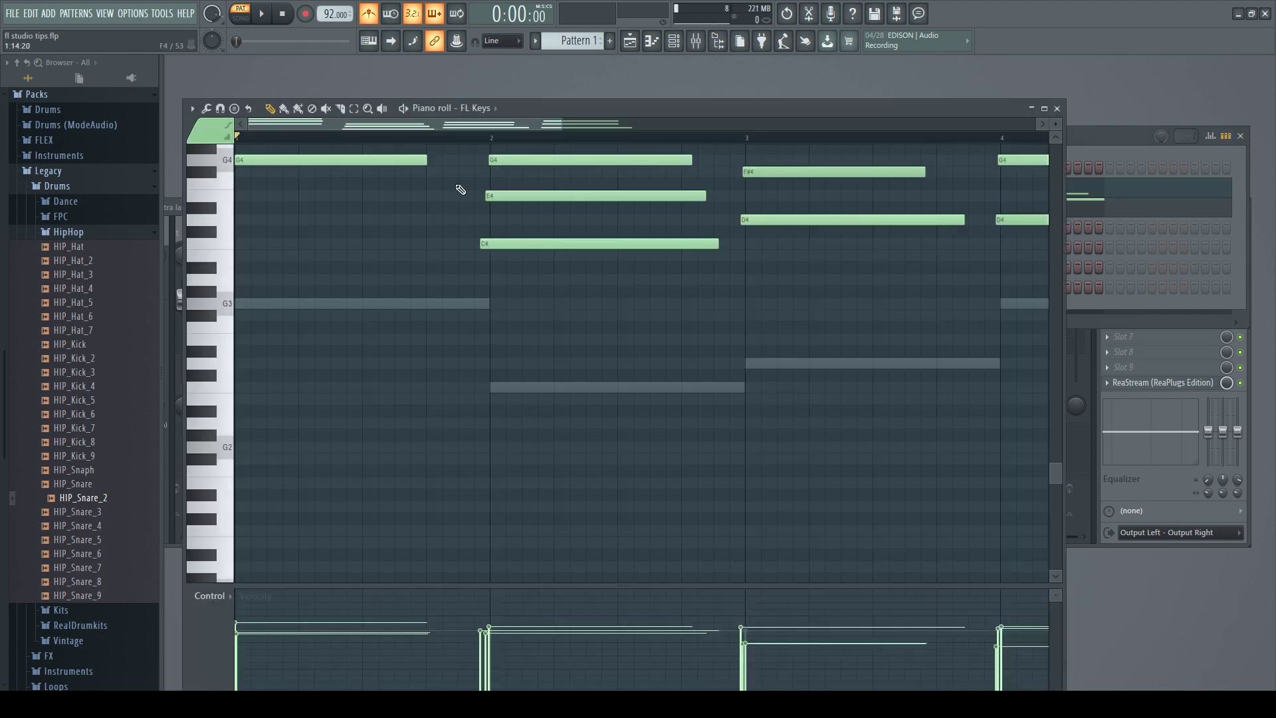
{"action": "left_click", "coordinate": [1057, 109]}
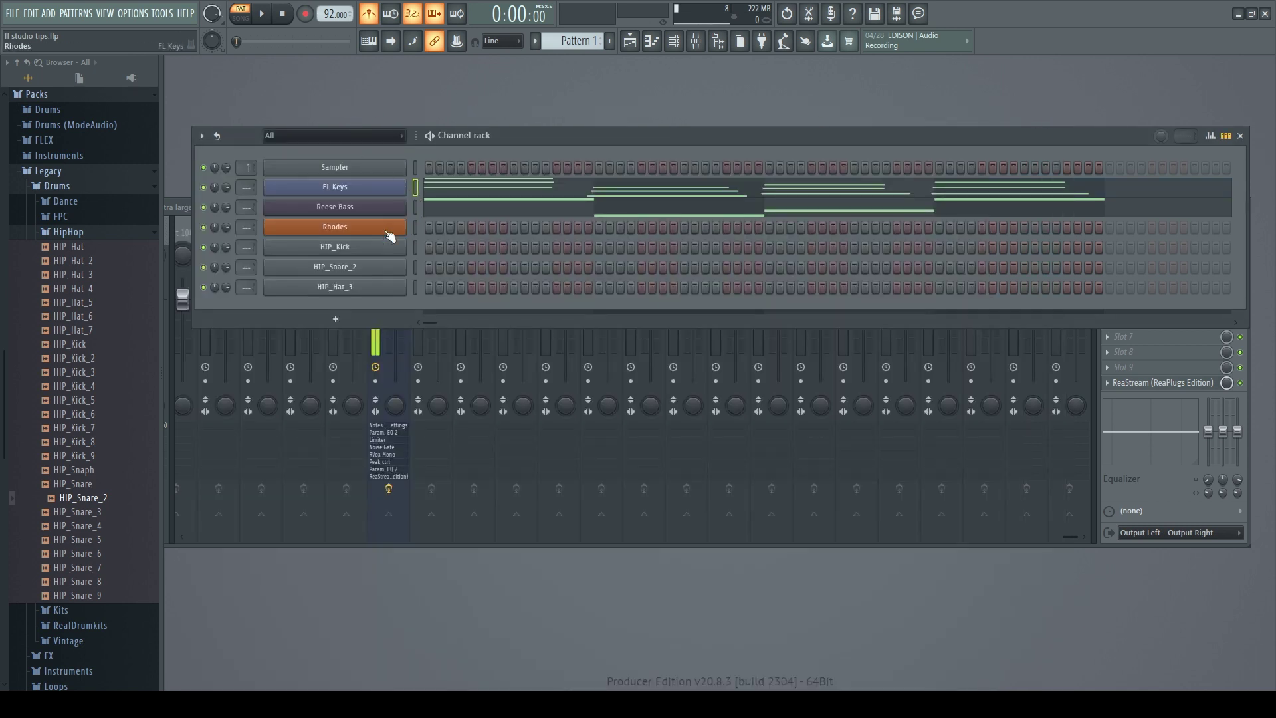
{"action": "left_click", "coordinate": [366, 227]}
{"action": "left_click", "coordinate": [521, 159]}
{"action": "left_click", "coordinate": [359, 227]}
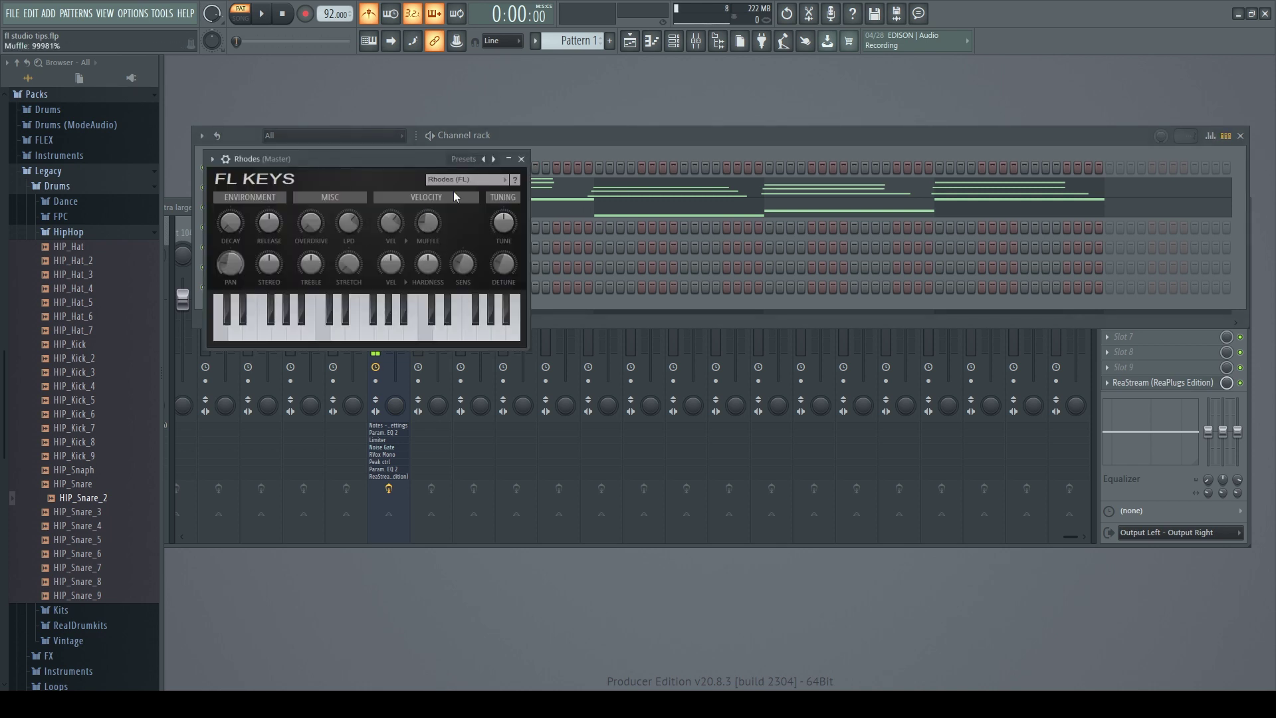
{"action": "left_click", "coordinate": [521, 159]}
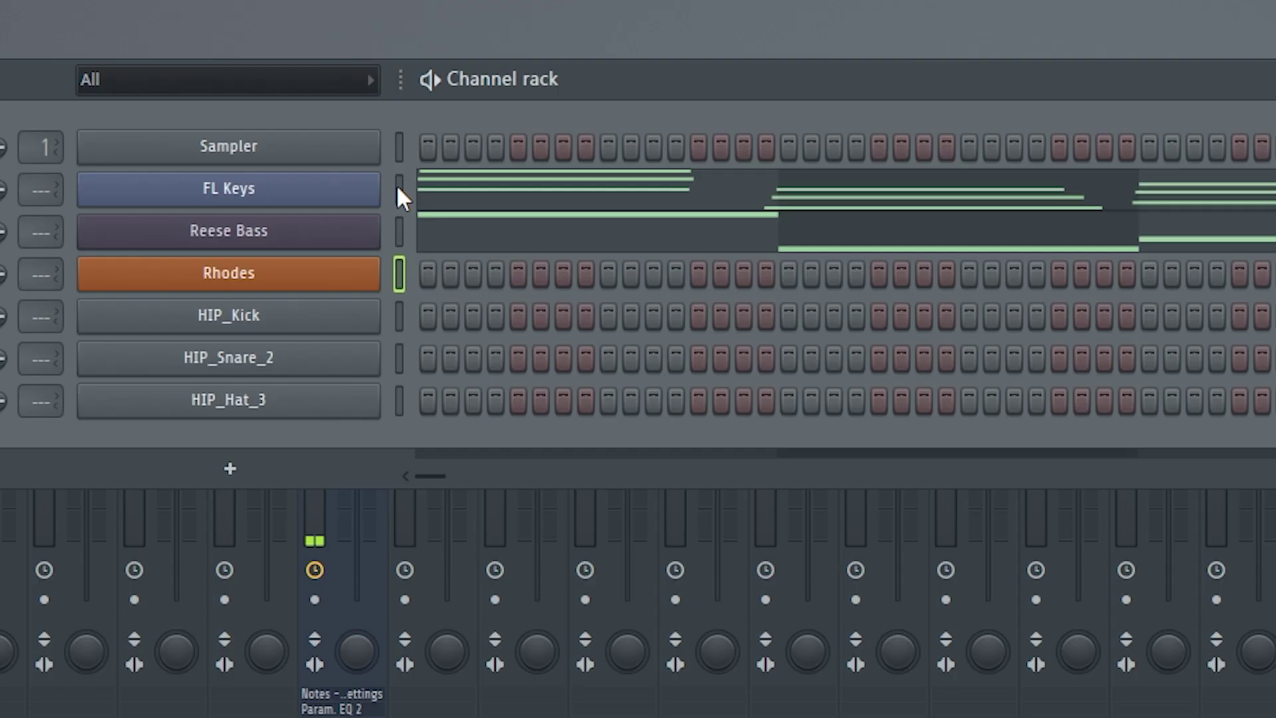
Paste the FL Keys chord notes onto the Rhodes channel.
{"action": "left_click", "coordinate": [412, 188]}
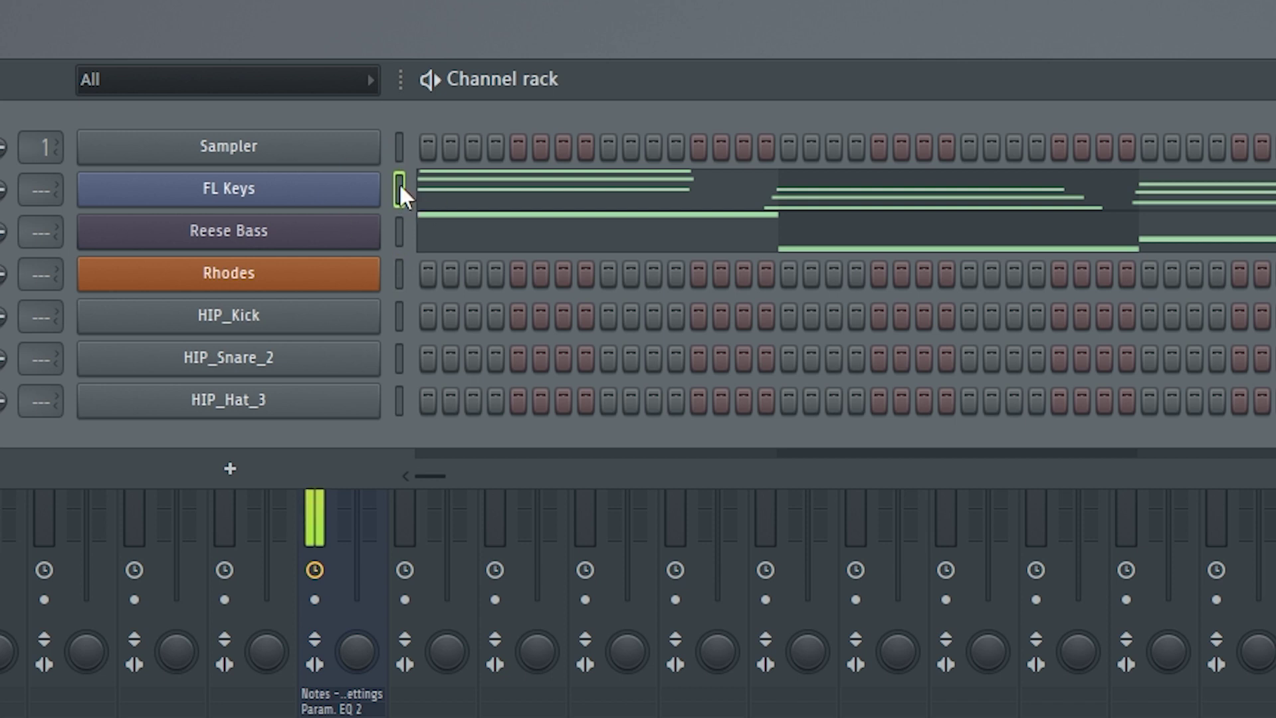
{"action": "left_click", "coordinate": [401, 270]}
{"action": "key", "text": "ctrl+v"}
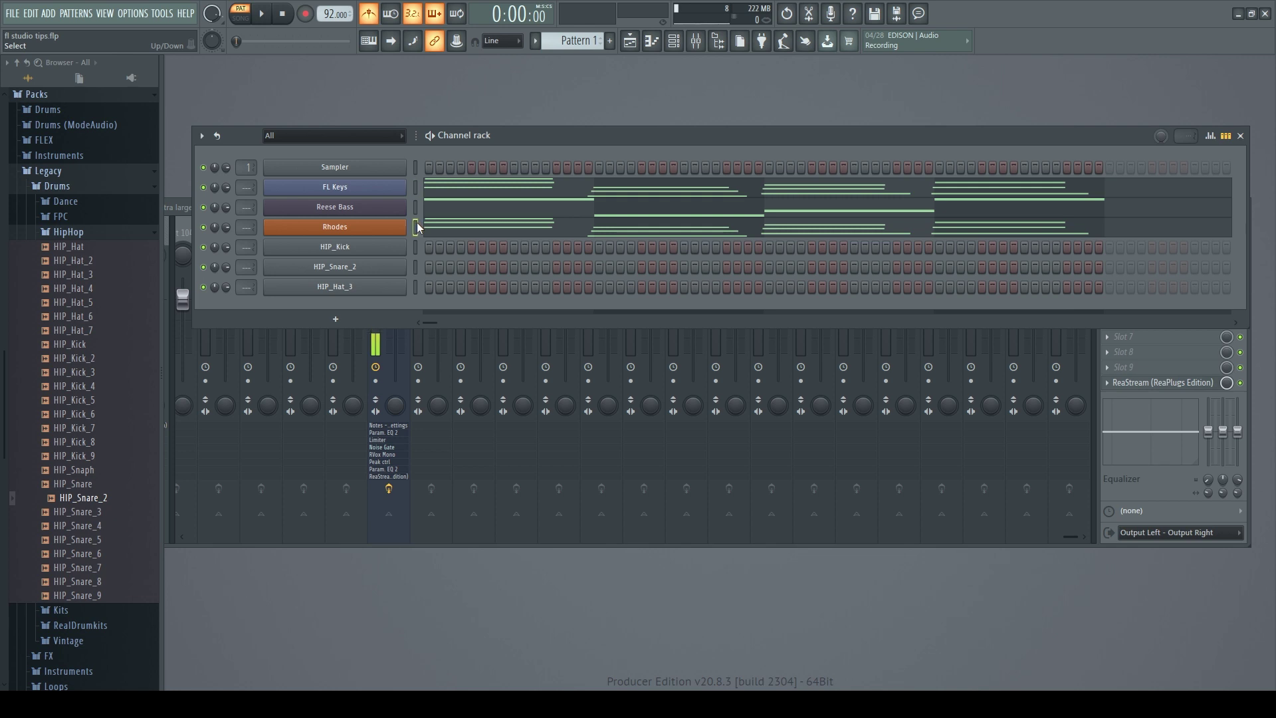
{"action": "left_click", "coordinate": [415, 226]}
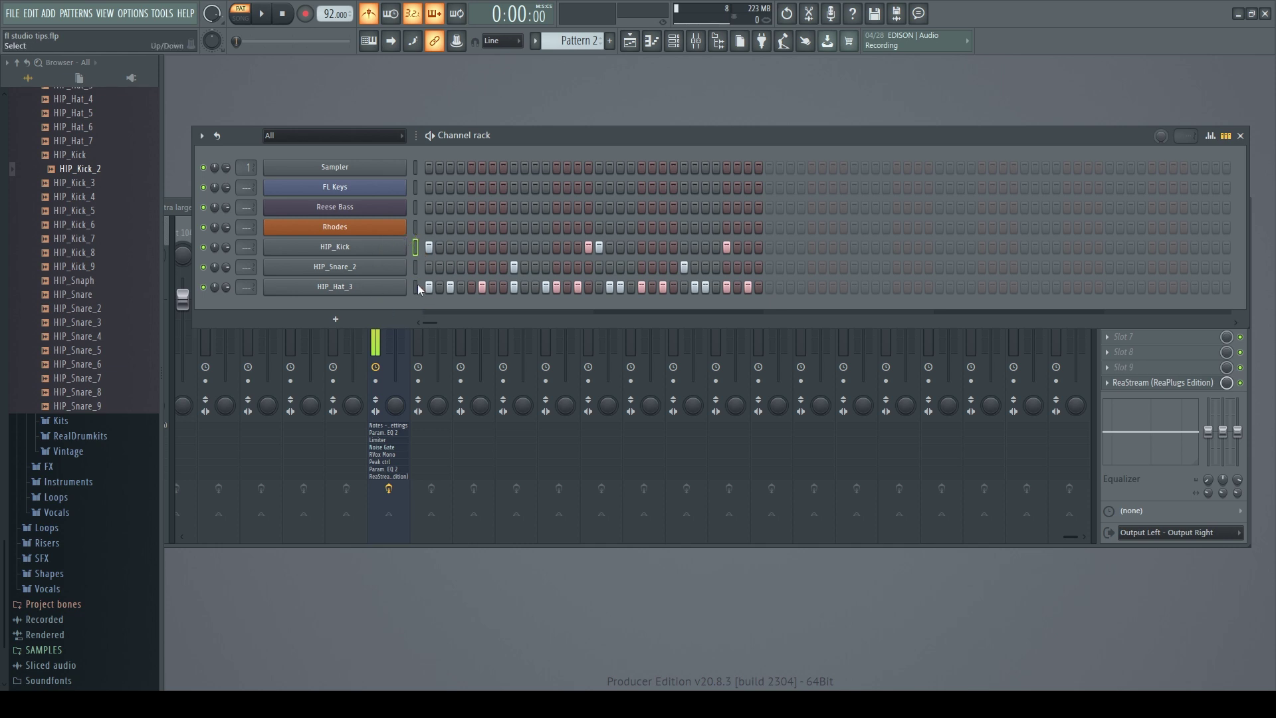
Play Pattern 2's beat and open the HIP_Snare_2 Sampler settings showing HIP_Snare_2.wav.
{"action": "key", "text": "space"}
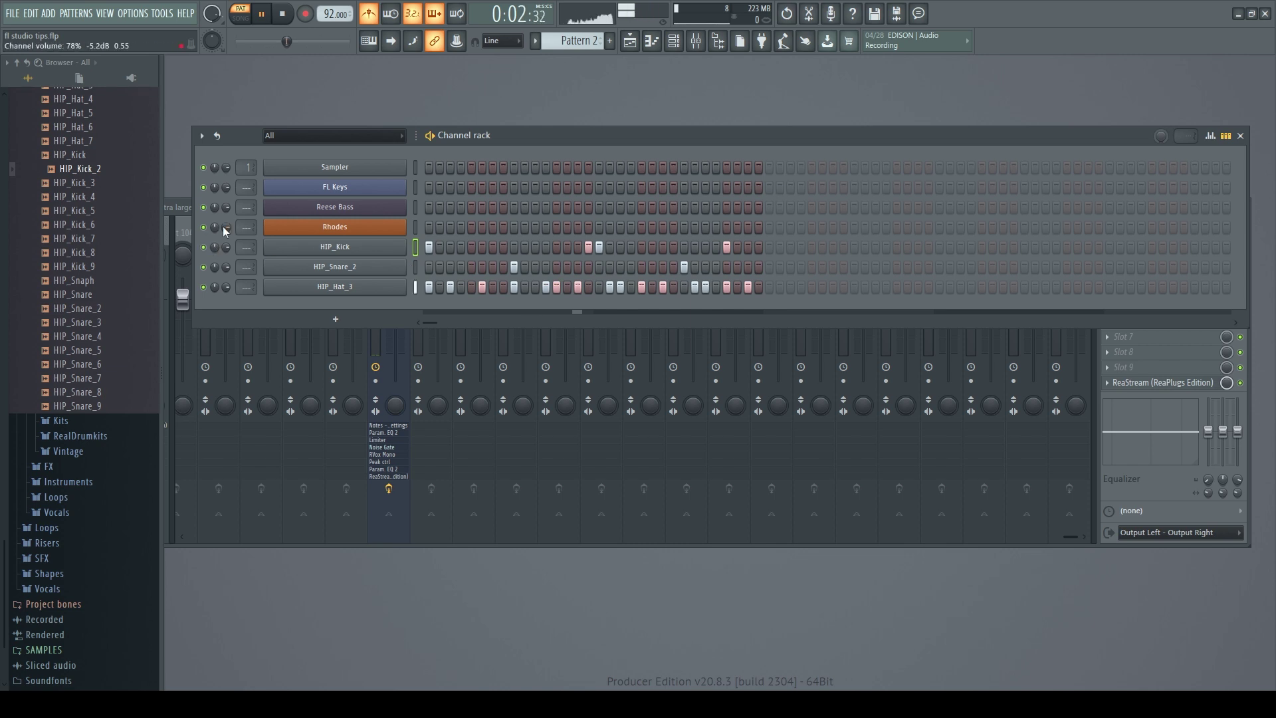
{"action": "left_click", "coordinate": [398, 267]}
{"action": "left_click_drag", "start_coordinate": [410, 194], "coordinate": [437, 322]}
{"action": "key", "text": "space"}
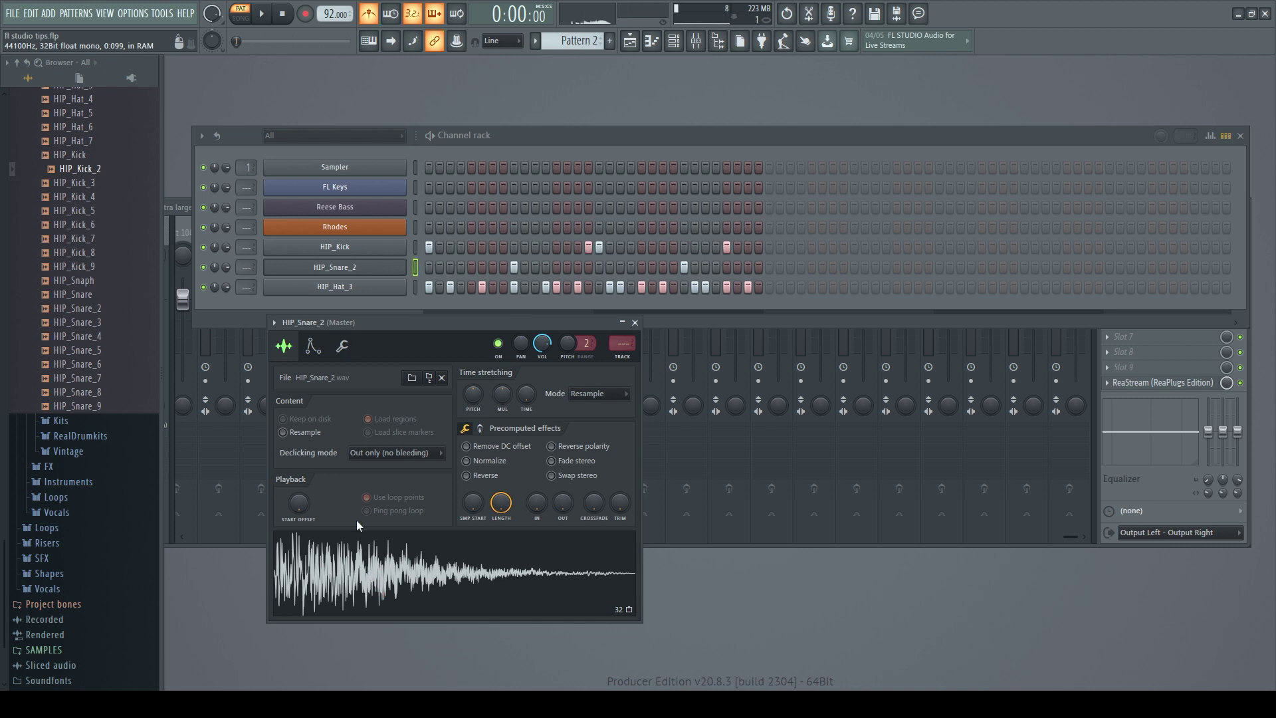
{"action": "left_click_drag", "start_coordinate": [404, 322], "coordinate": [493, 214]}
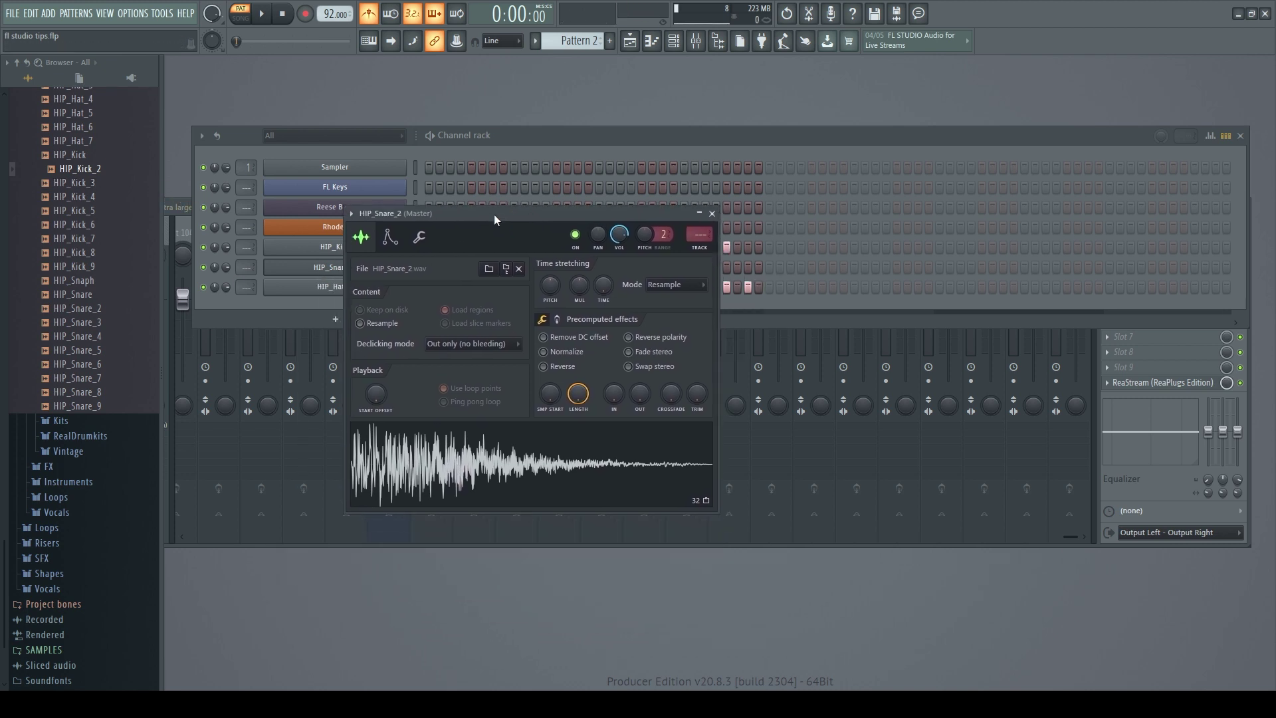
{"action": "left_click", "coordinate": [711, 212]}
{"action": "left_click", "coordinate": [354, 270]}
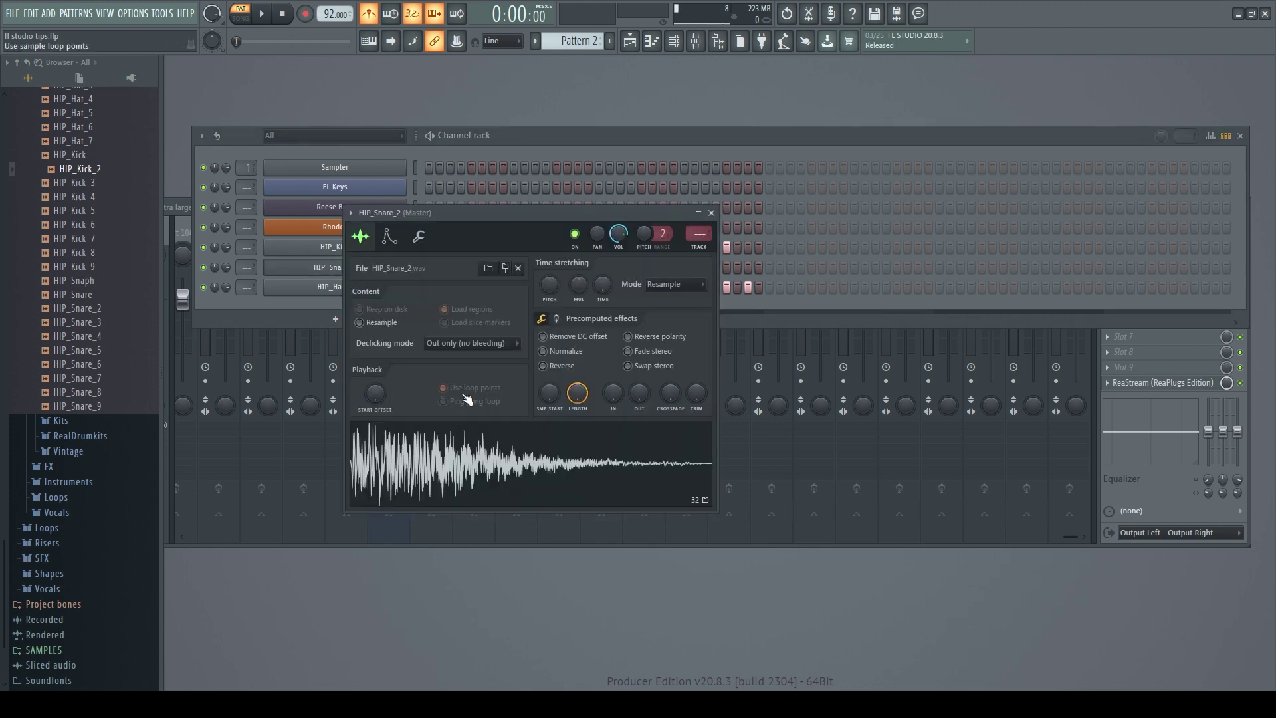
{"action": "left_click_drag", "start_coordinate": [482, 213], "coordinate": [424, 210]}
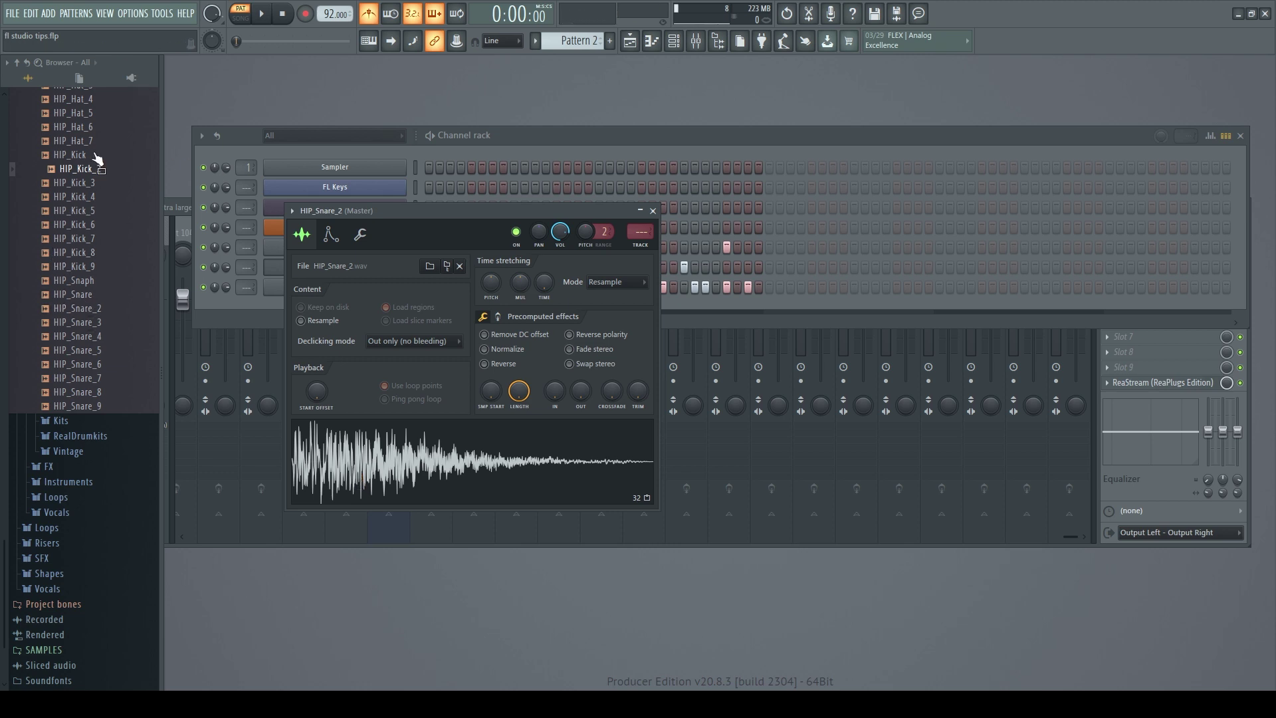
Locate the snare samples in the browser and load HIP_Snare into the snare channel.
{"action": "scroll", "coordinate": [103, 223], "scroll_direction": "up", "scroll_amount": 3}
{"action": "scroll", "coordinate": [103, 223], "scroll_direction": "down", "scroll_amount": 3}
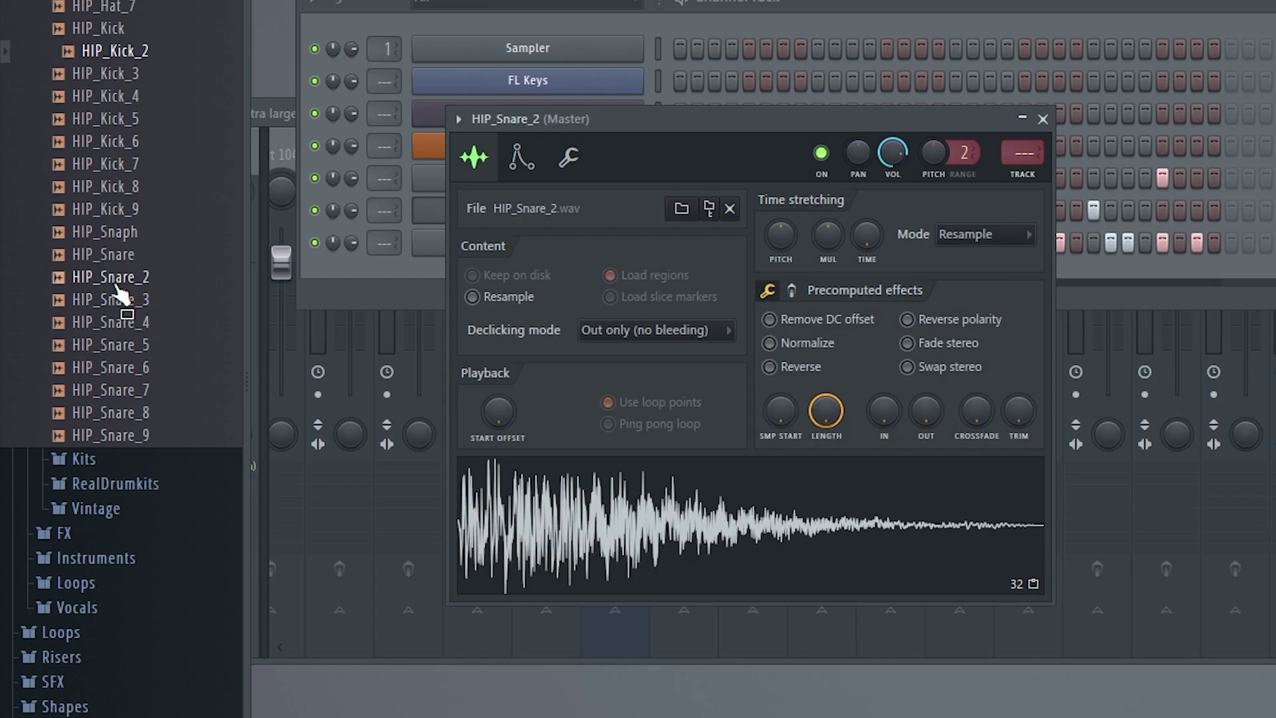
{"action": "left_click", "coordinate": [80, 309]}
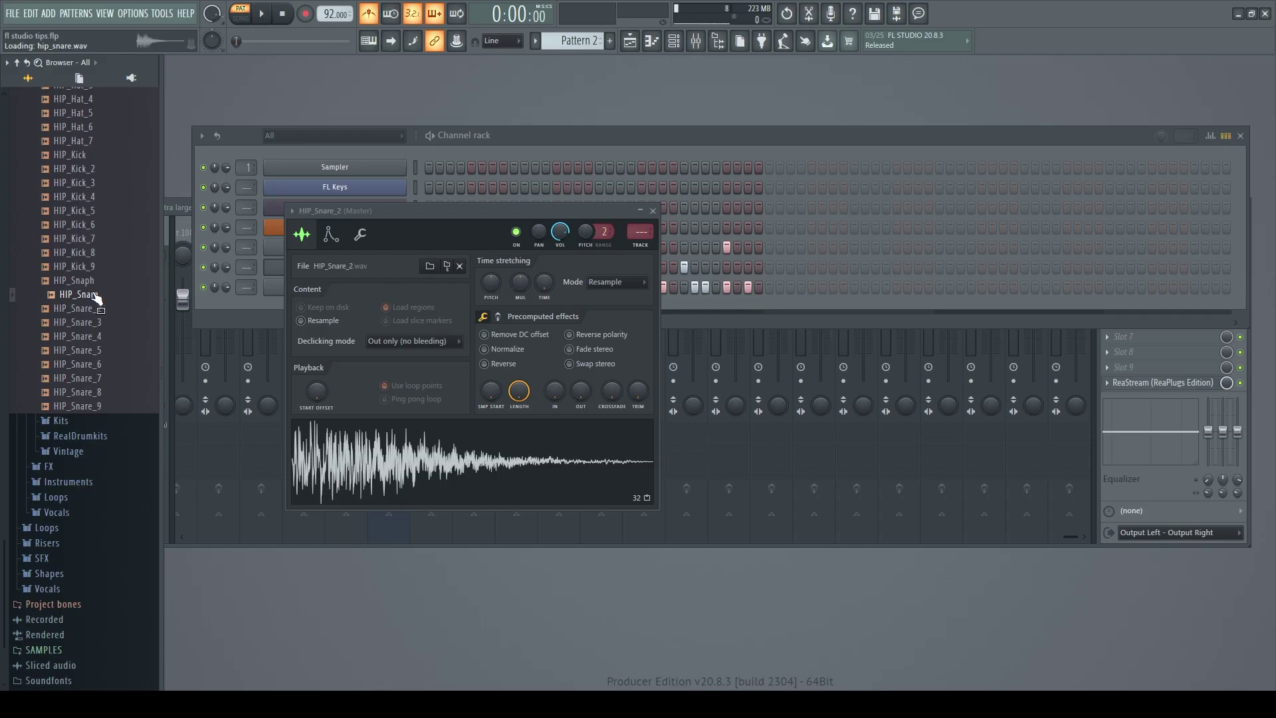
{"action": "left_click", "coordinate": [133, 261]}
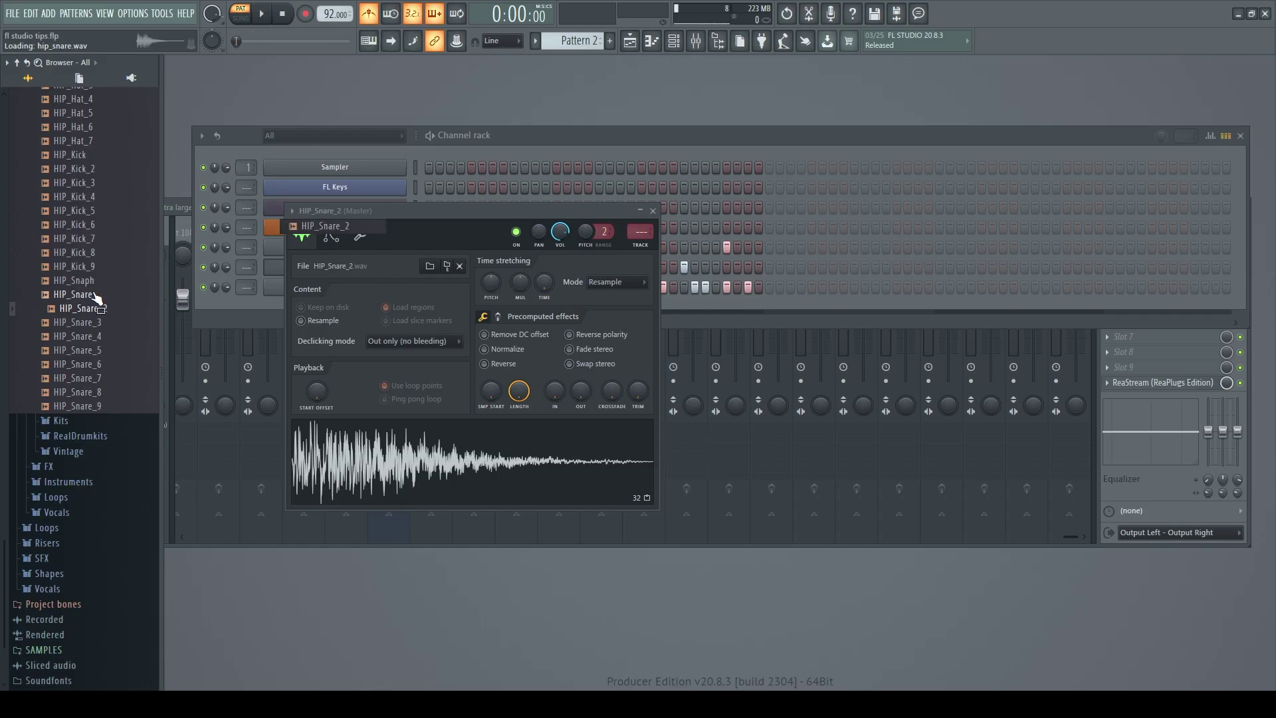
{"action": "left_click", "coordinate": [96, 295]}
Audition HIP_Snare_2 and HIP_Snare_3 during playback, settling on HIP_Snare_4.
{"action": "key", "text": "Down"}
{"action": "key", "text": "Down"}
{"action": "key", "text": "Up"}
{"action": "key", "text": "Up"}
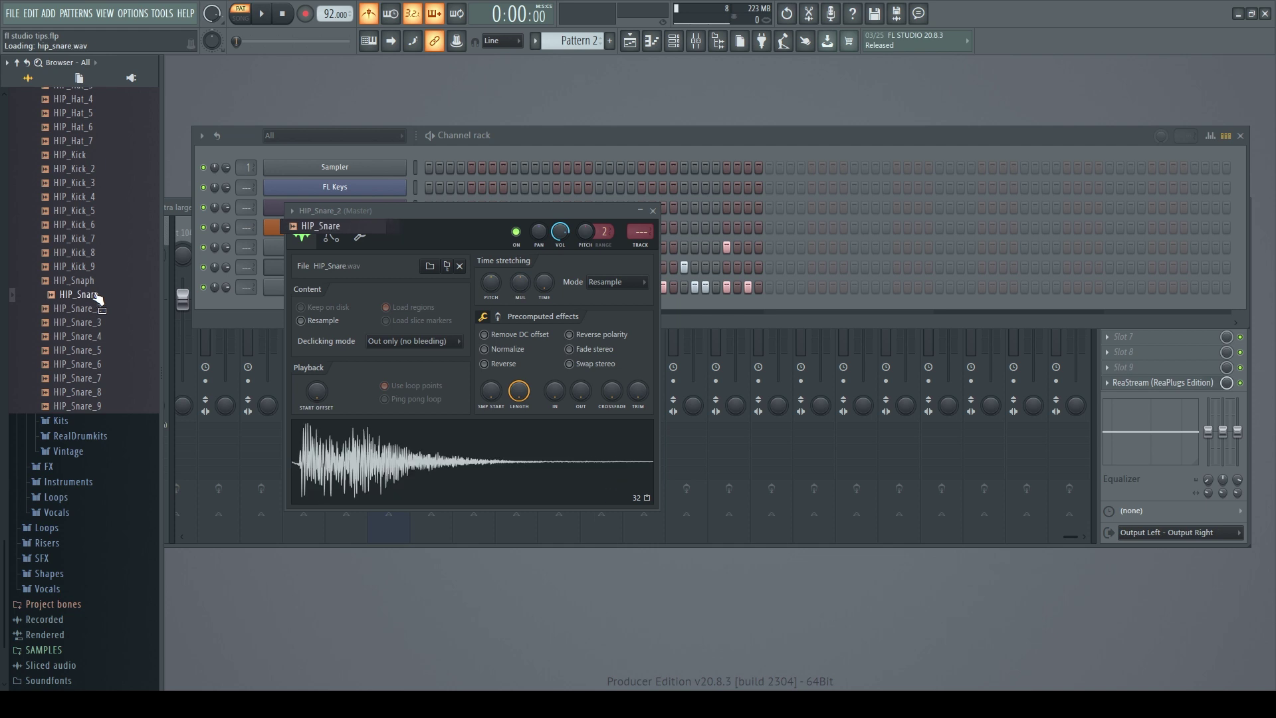
{"action": "key", "text": "space"}
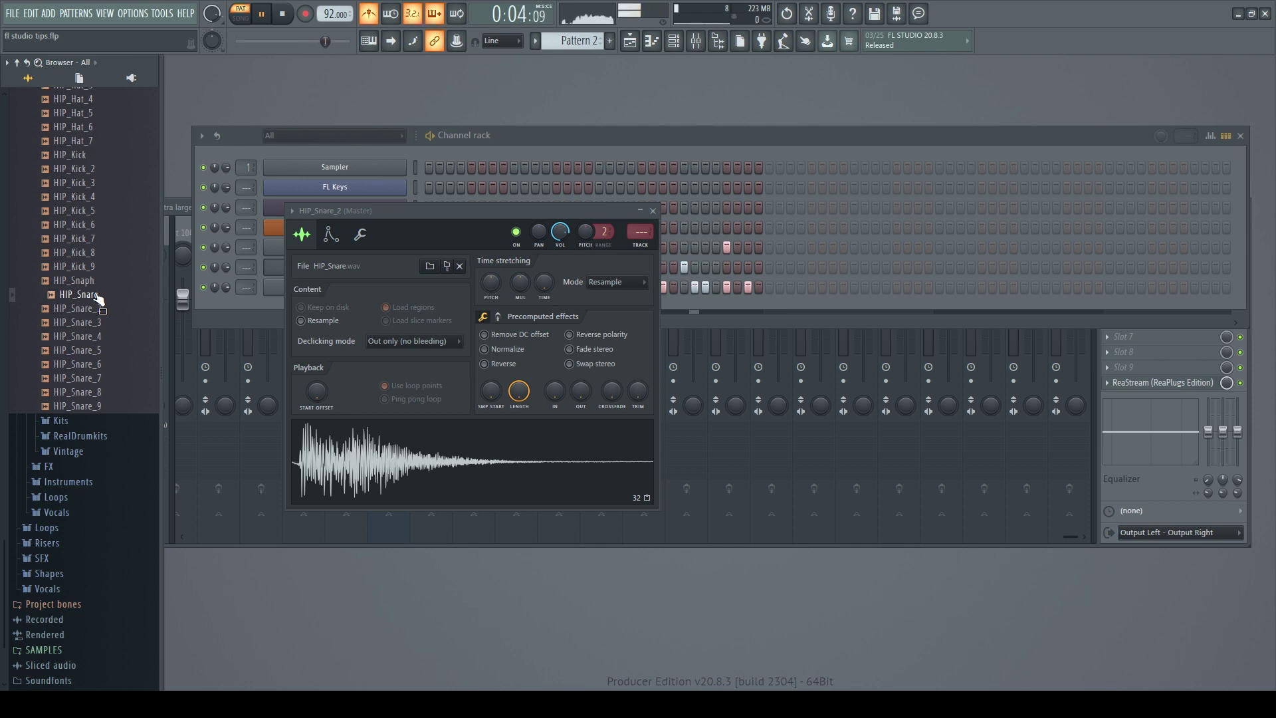
{"action": "key", "text": "Down"}
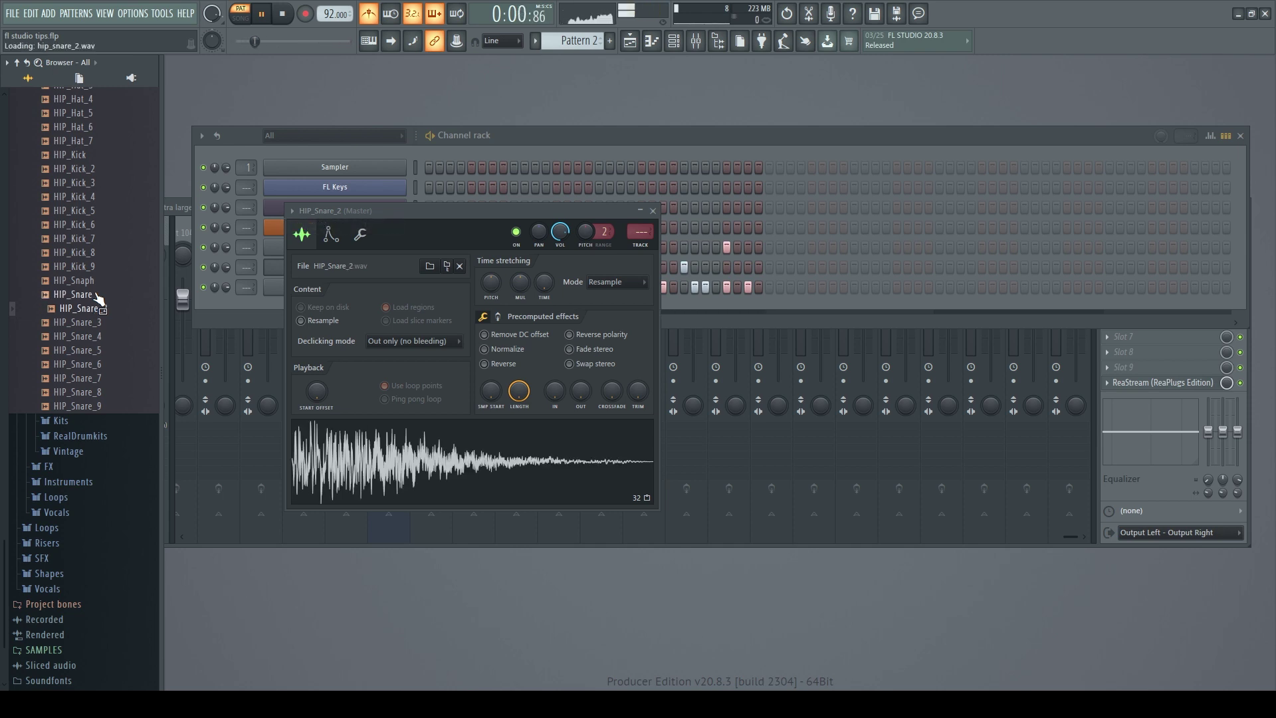
{"action": "key", "text": "Down"}
{"action": "key", "text": "Down"}
{"action": "key", "text": "space"}
{"action": "key", "text": "F9"}
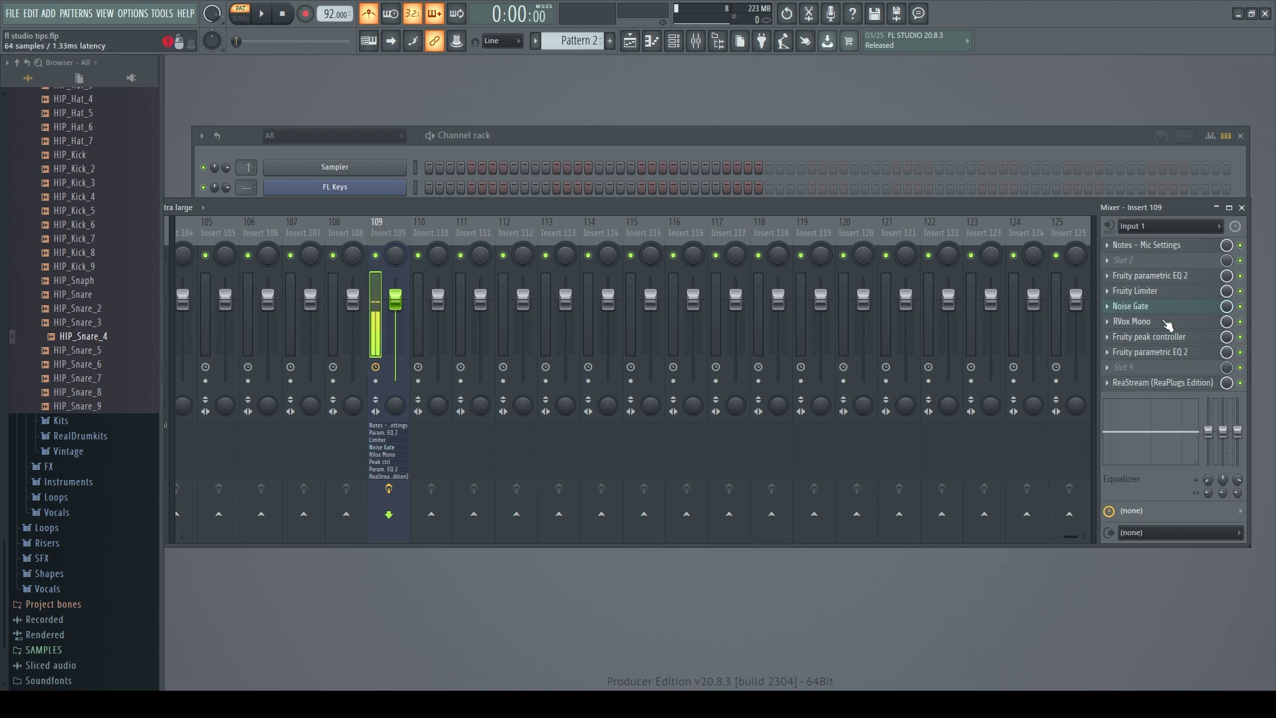
Drag Insert 109's Fruity parametric EQ 2 preset onto Insert 112, copying its EQ curve.
{"action": "left_click", "coordinate": [1163, 279]}
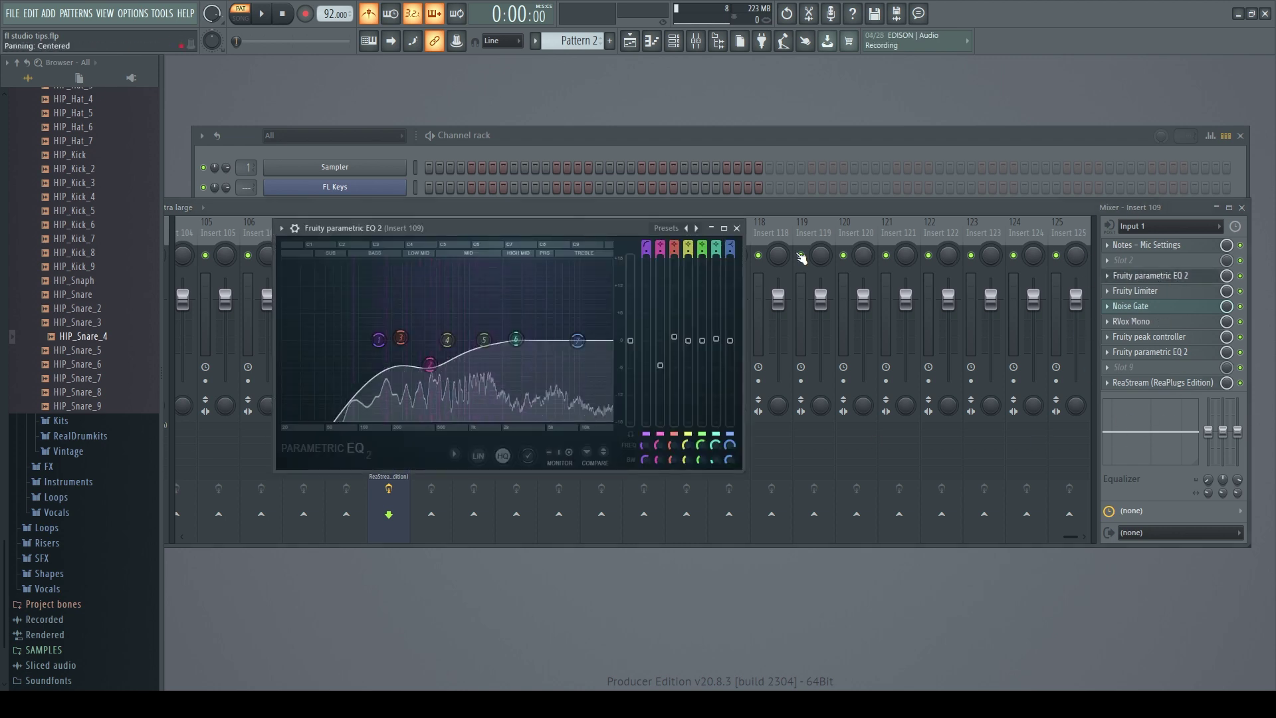
{"action": "left_click_drag", "start_coordinate": [496, 224], "coordinate": [564, 386]}
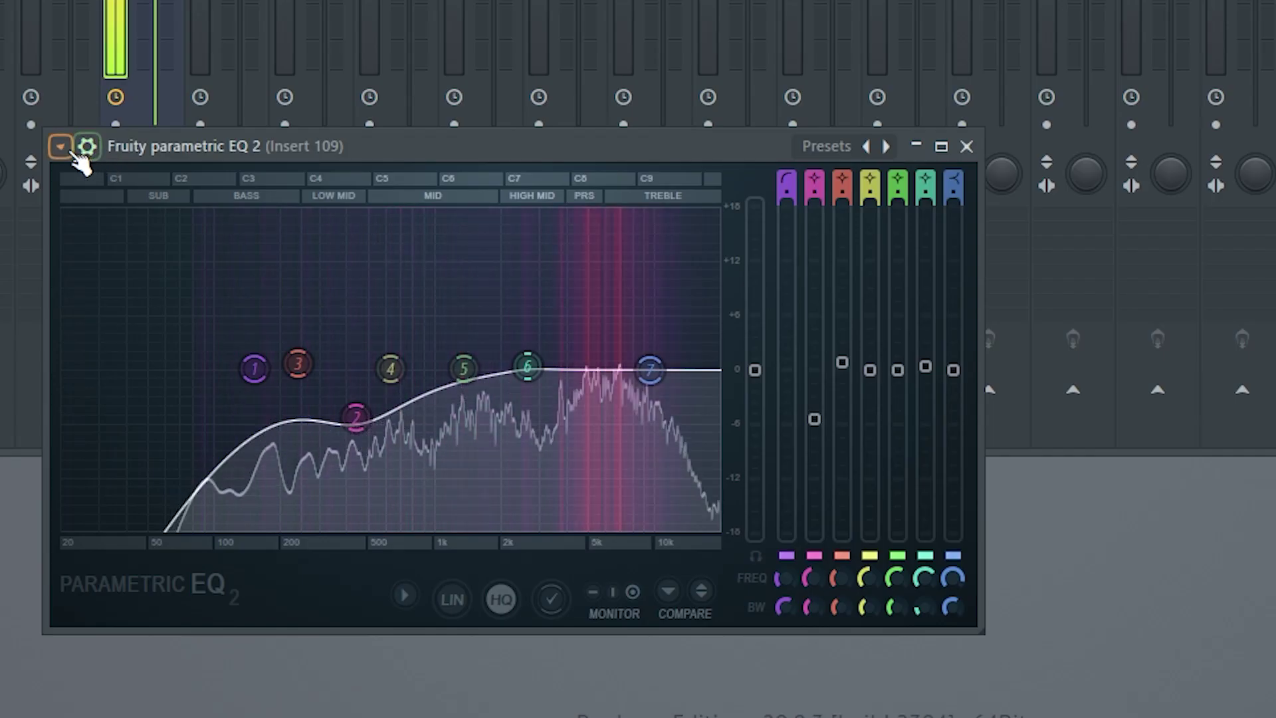
{"action": "left_click", "coordinate": [63, 147]}
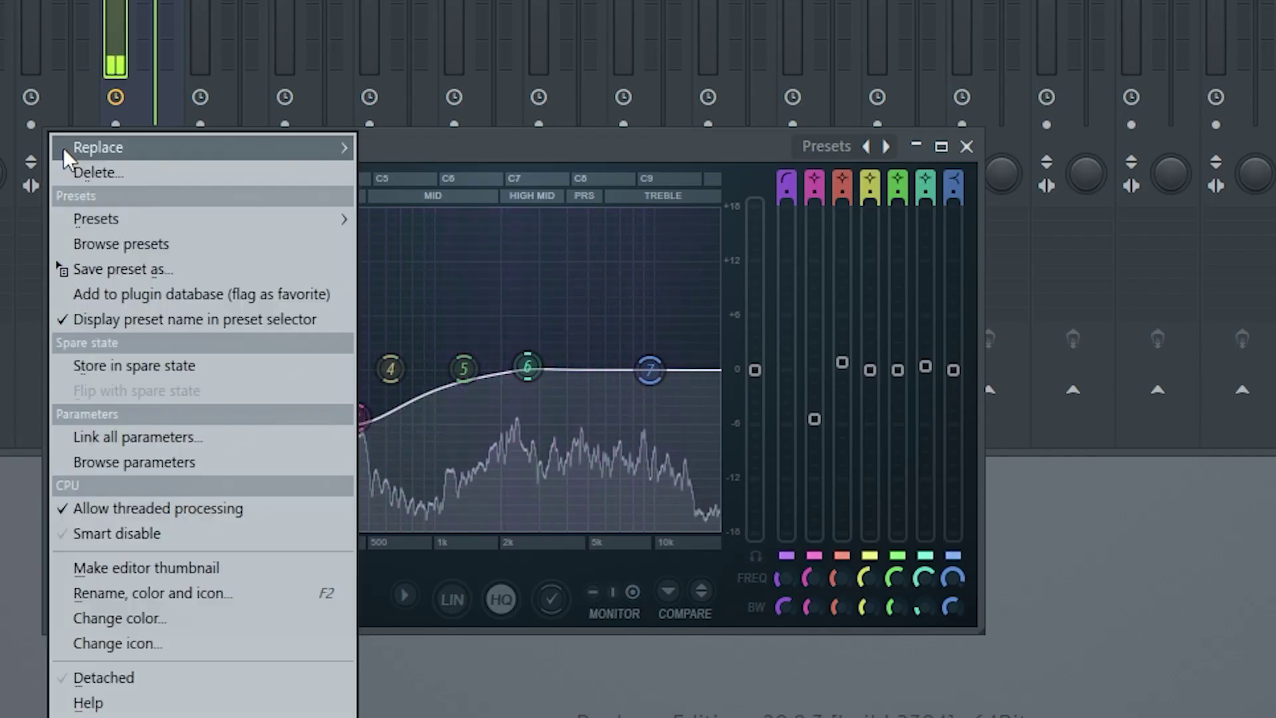
{"action": "mouse_move", "coordinate": [62, 147]}
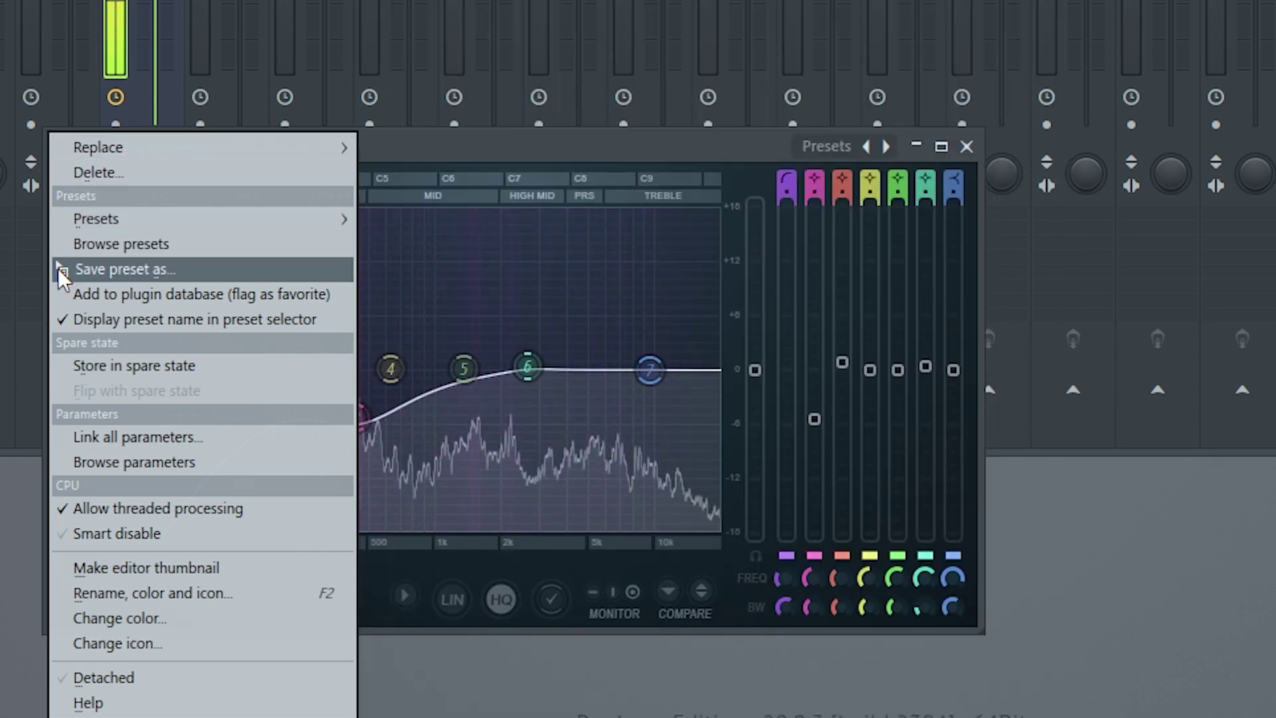
{"action": "left_click_drag", "start_coordinate": [59, 269], "coordinate": [510, 236]}
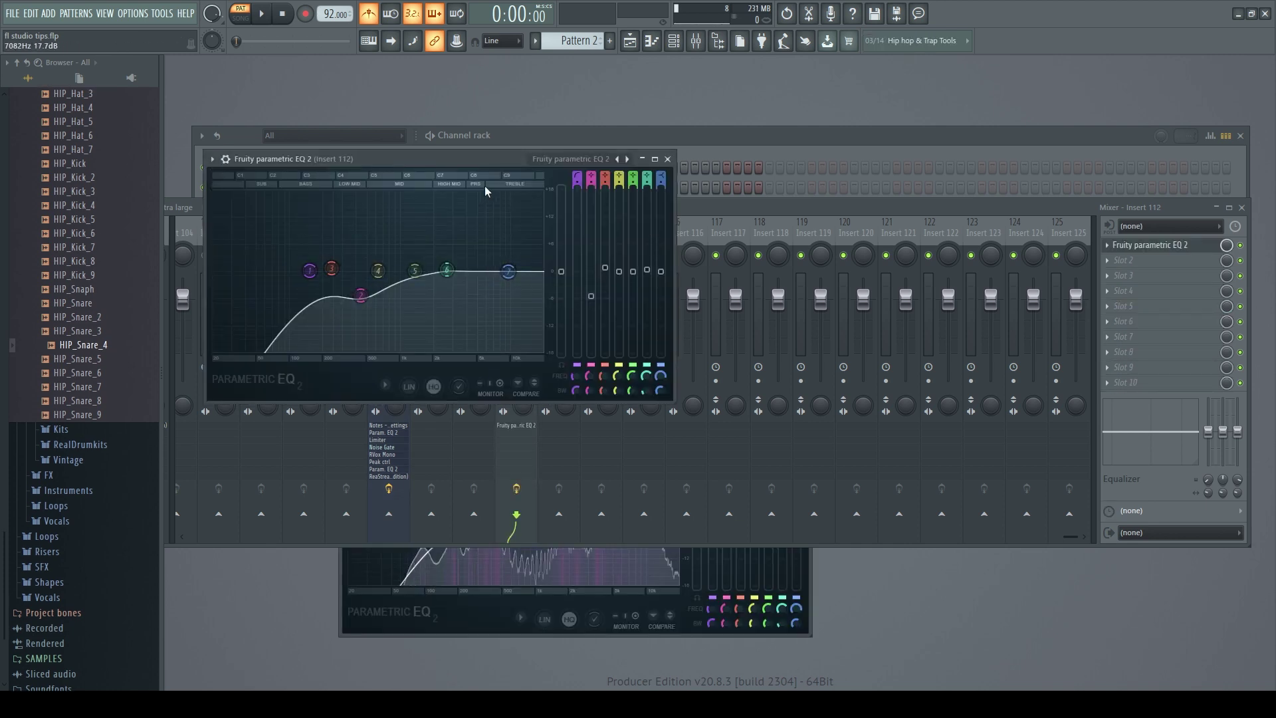
{"action": "left_click", "coordinate": [668, 160]}
{"action": "left_click", "coordinate": [545, 598]}
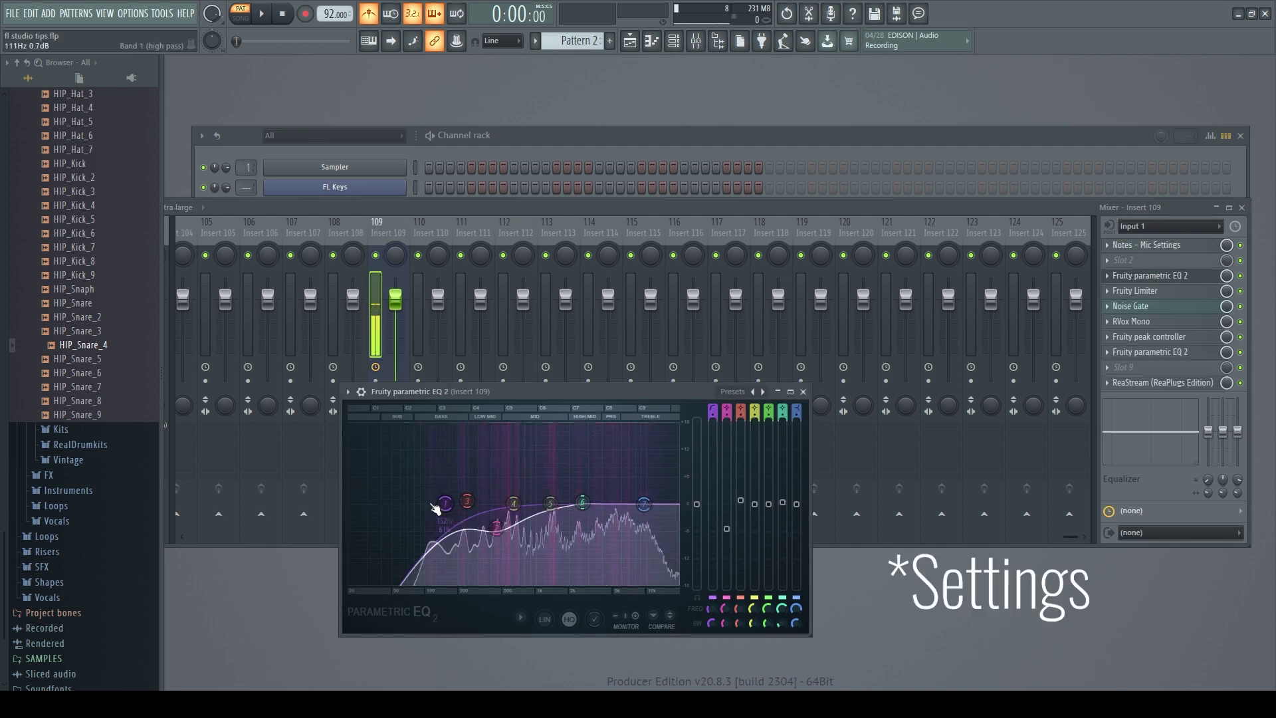
{"action": "left_click", "coordinate": [803, 392]}
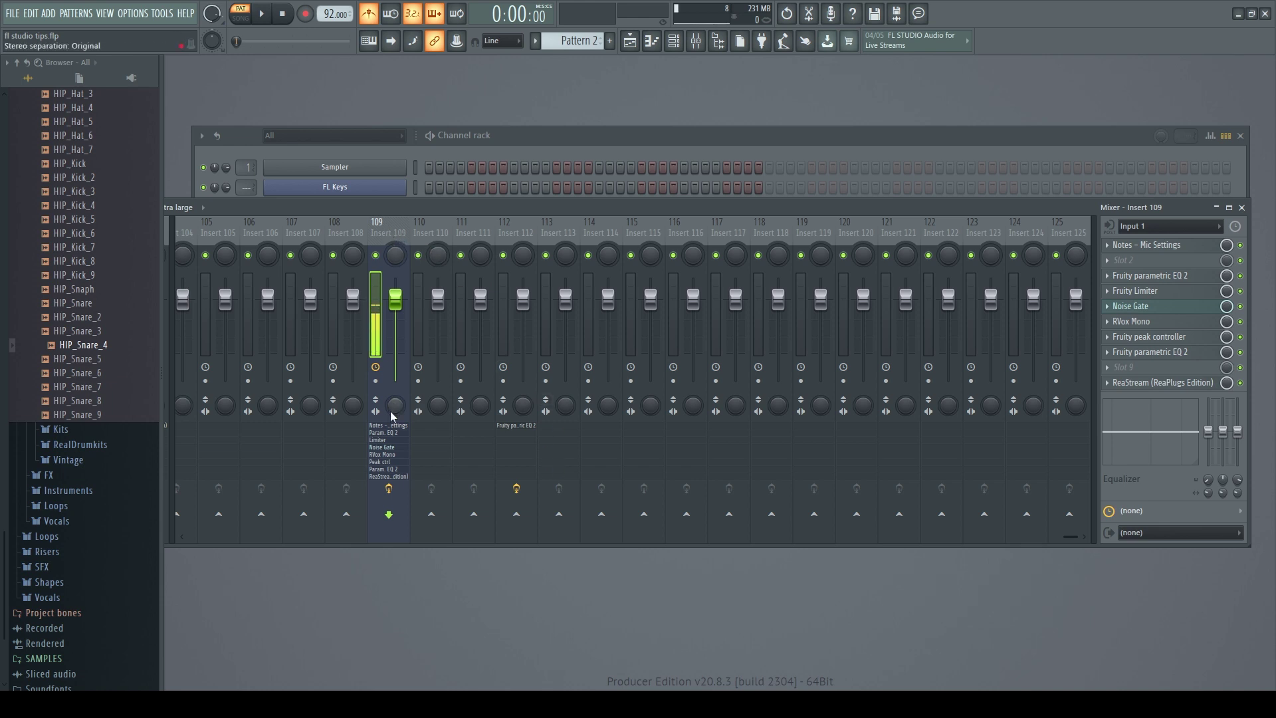
Drag Insert 109's saved mixer track state onto Insert 112, copying Notes through ReaStream.
{"action": "right_click", "coordinate": [383, 236]}
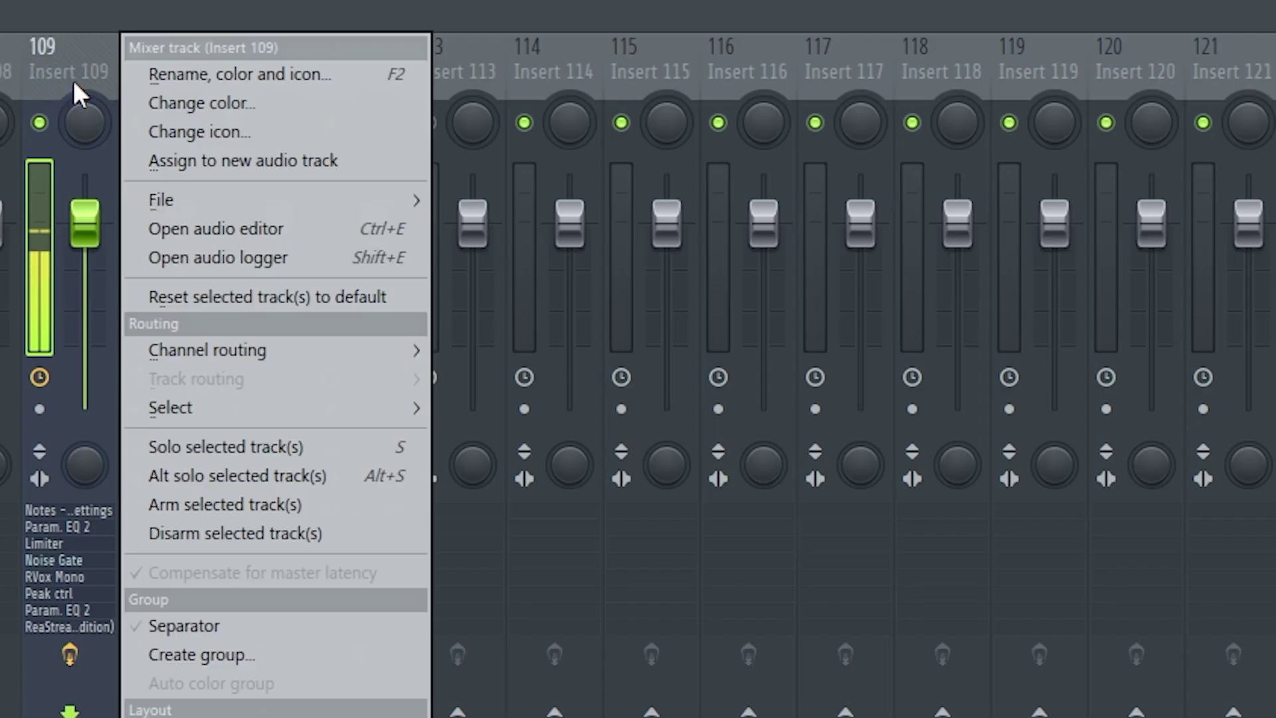
{"action": "mouse_move", "coordinate": [188, 198]}
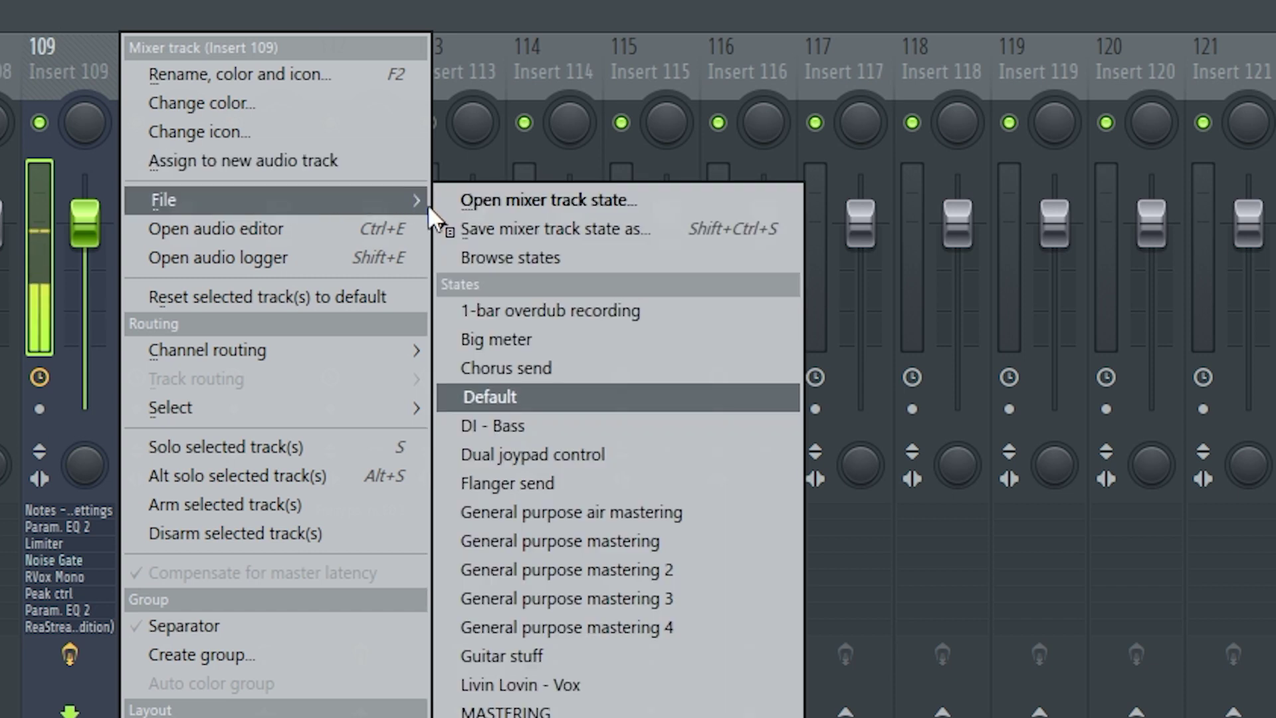
{"action": "left_click_drag", "start_coordinate": [445, 230], "coordinate": [352, 86]}
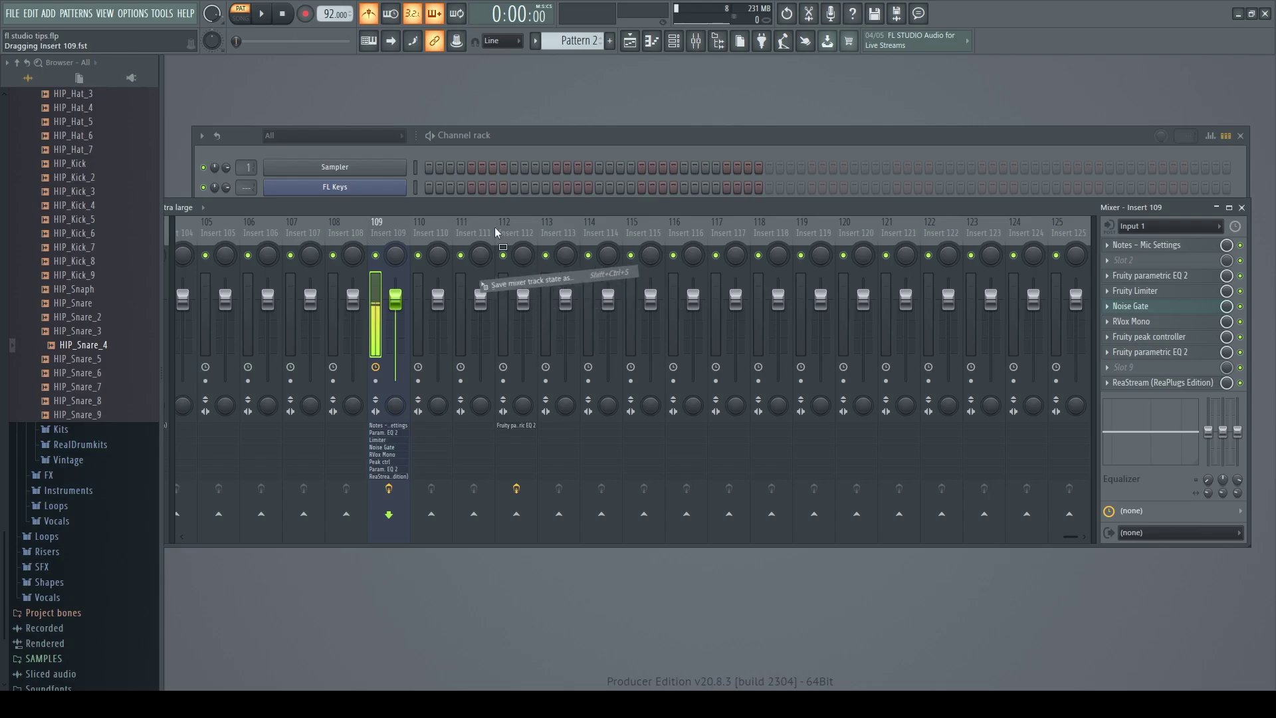
{"action": "left_click_drag", "start_coordinate": [513, 238], "coordinate": [517, 239]}
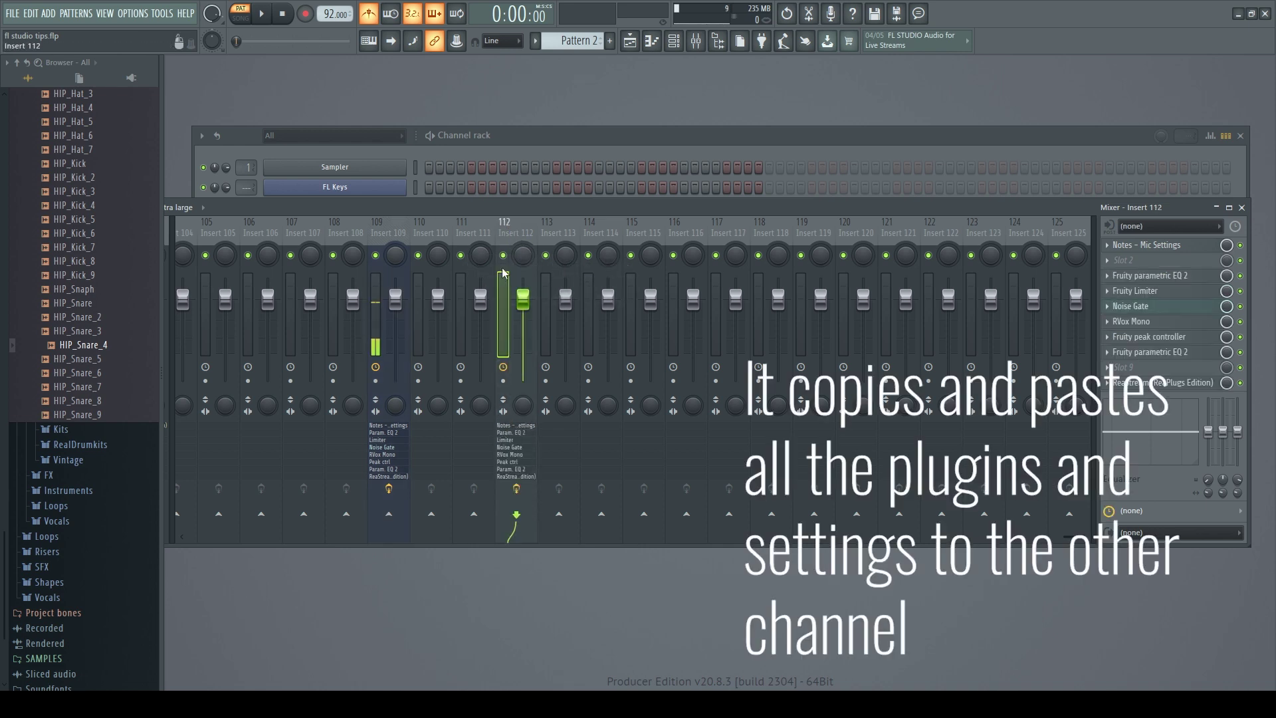